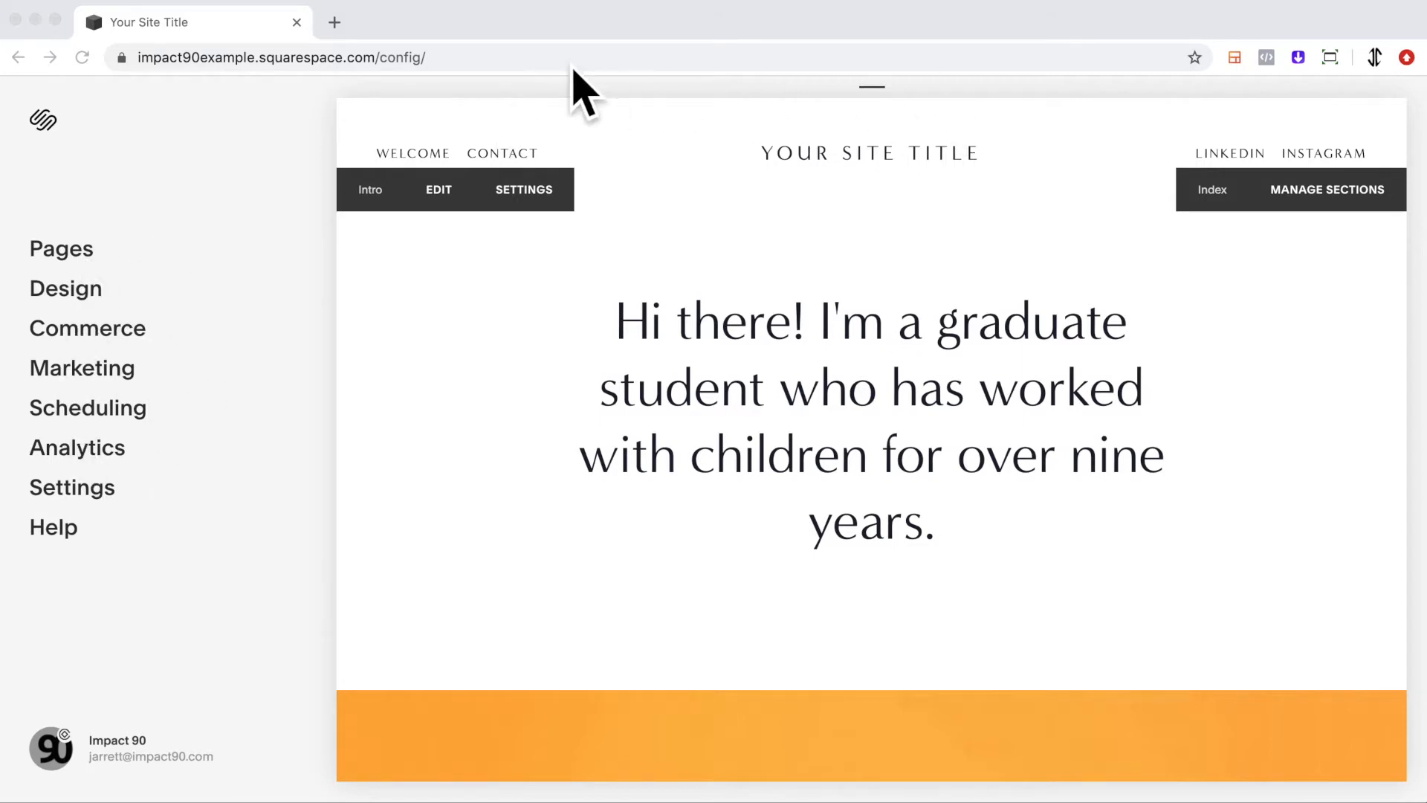
Open the Pages panel and browse the page types offered for a new primary navigation page without adding one.
{"action": "left_click", "coordinate": [97, 260]}
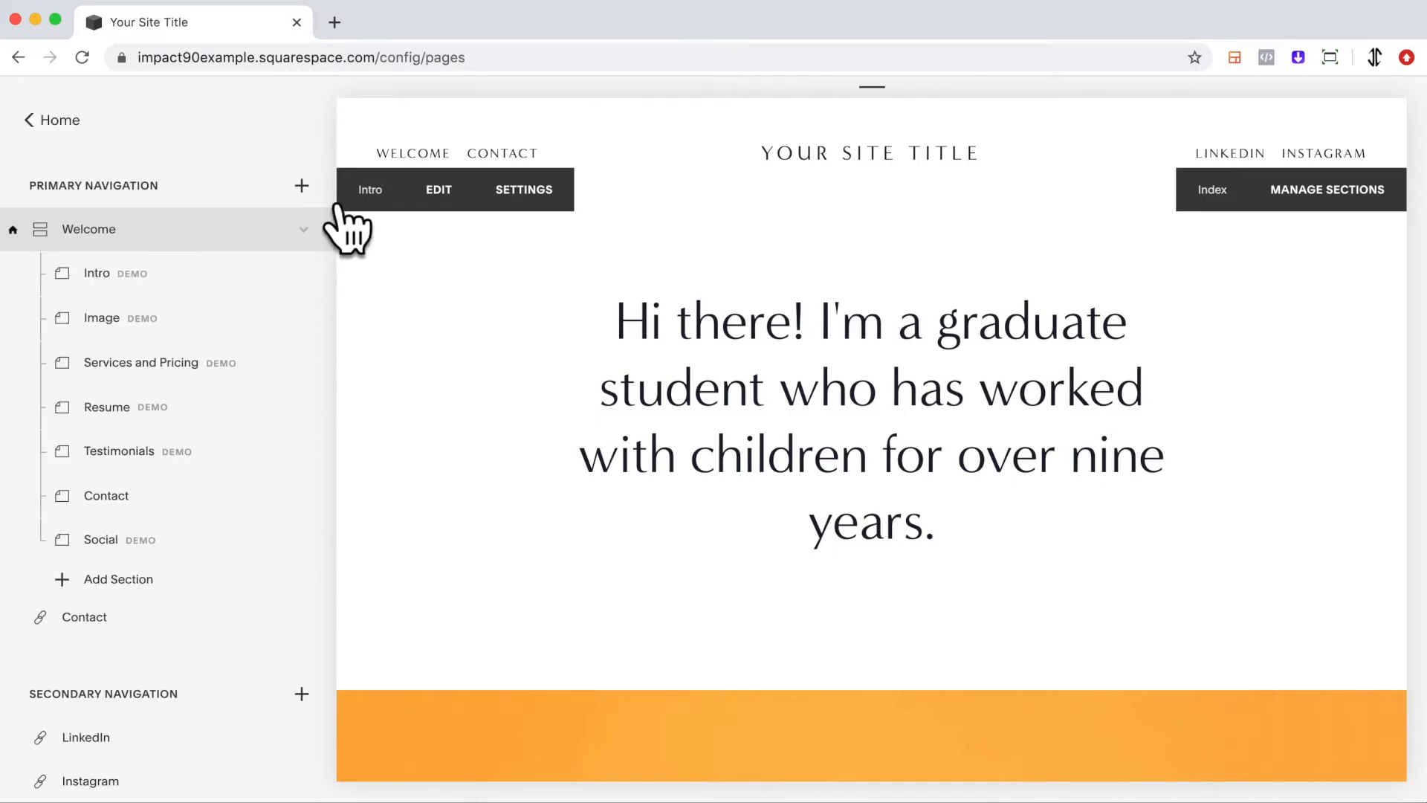
{"action": "left_click", "coordinate": [301, 185]}
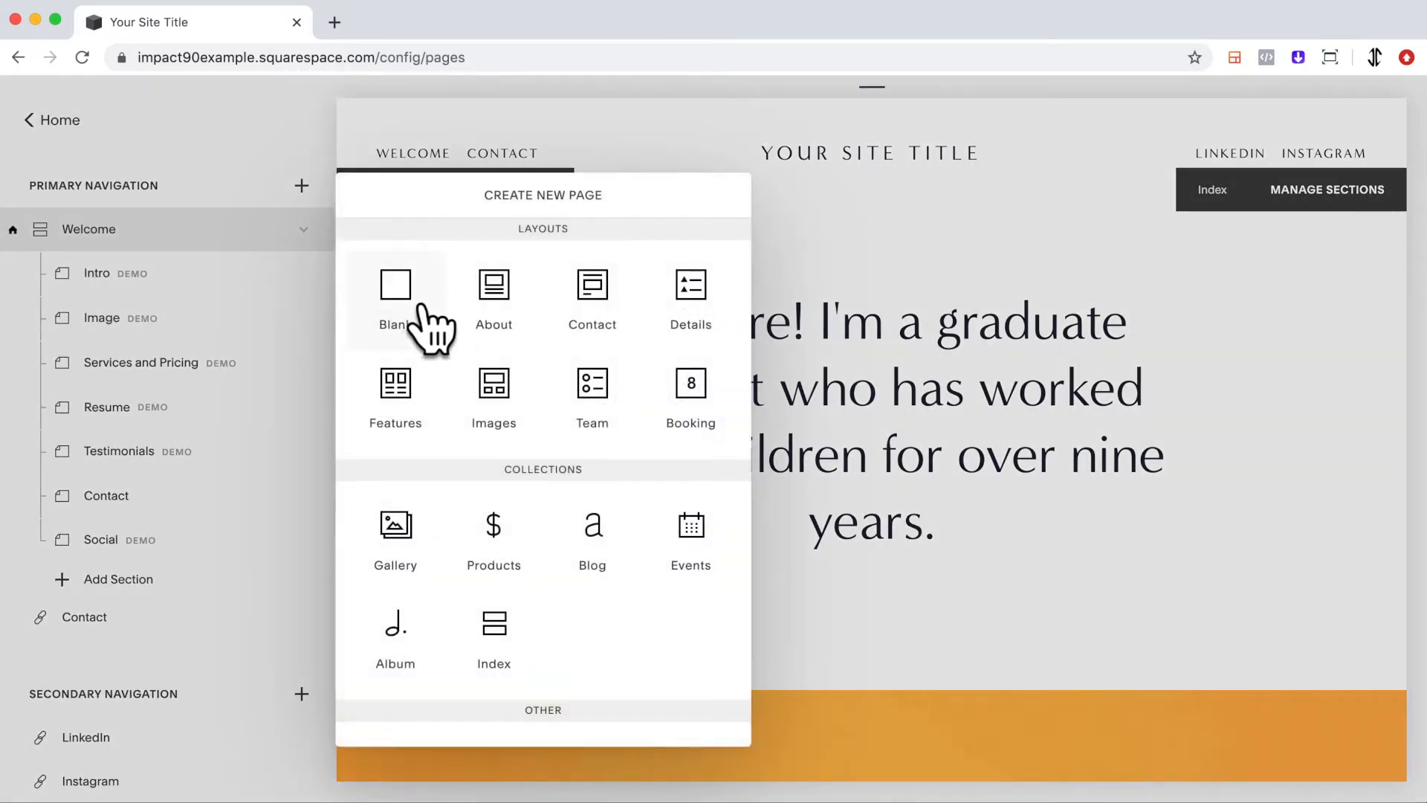
{"action": "scroll", "coordinate": [628, 632], "scroll_direction": "down", "scroll_amount": 1}
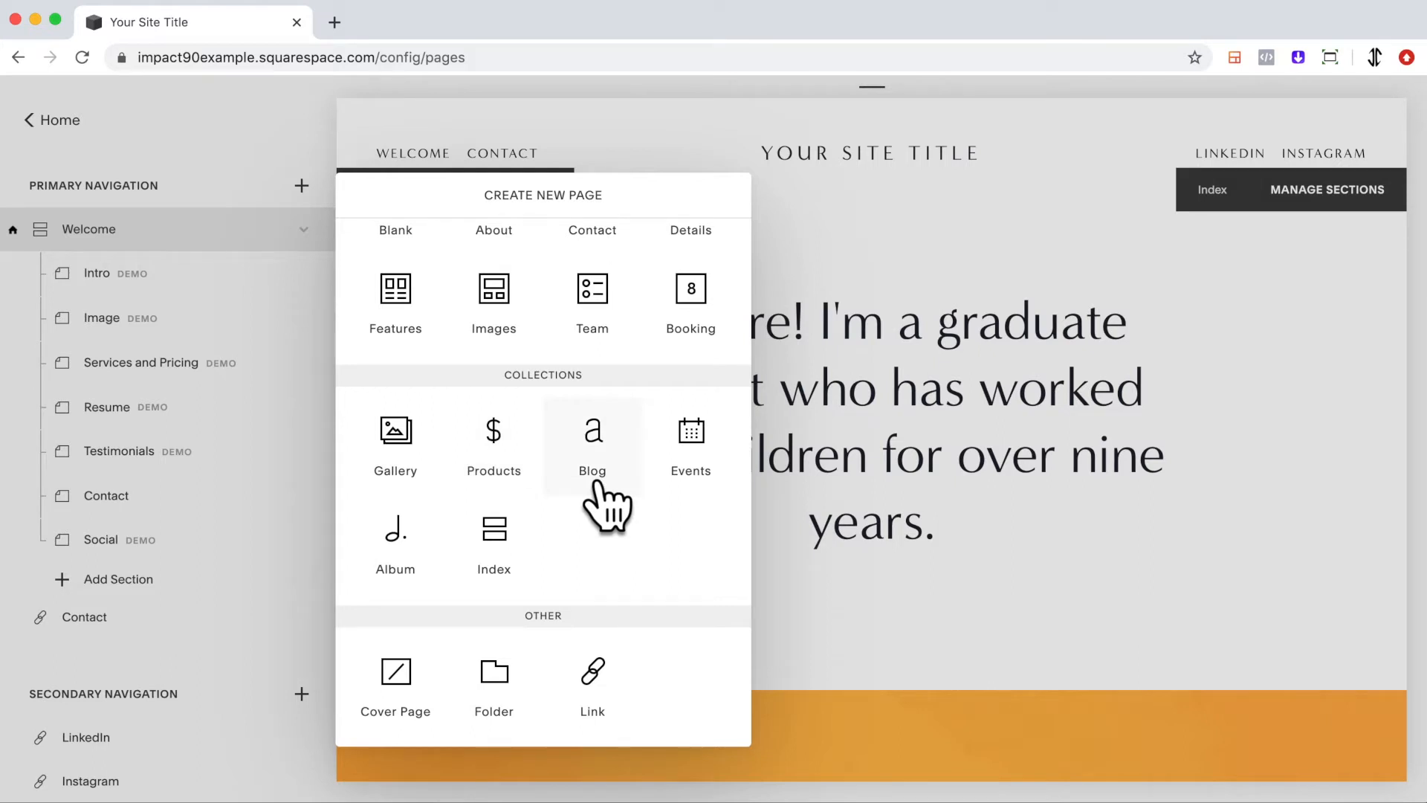
{"action": "scroll", "coordinate": [568, 532], "scroll_direction": "up", "scroll_amount": 2}
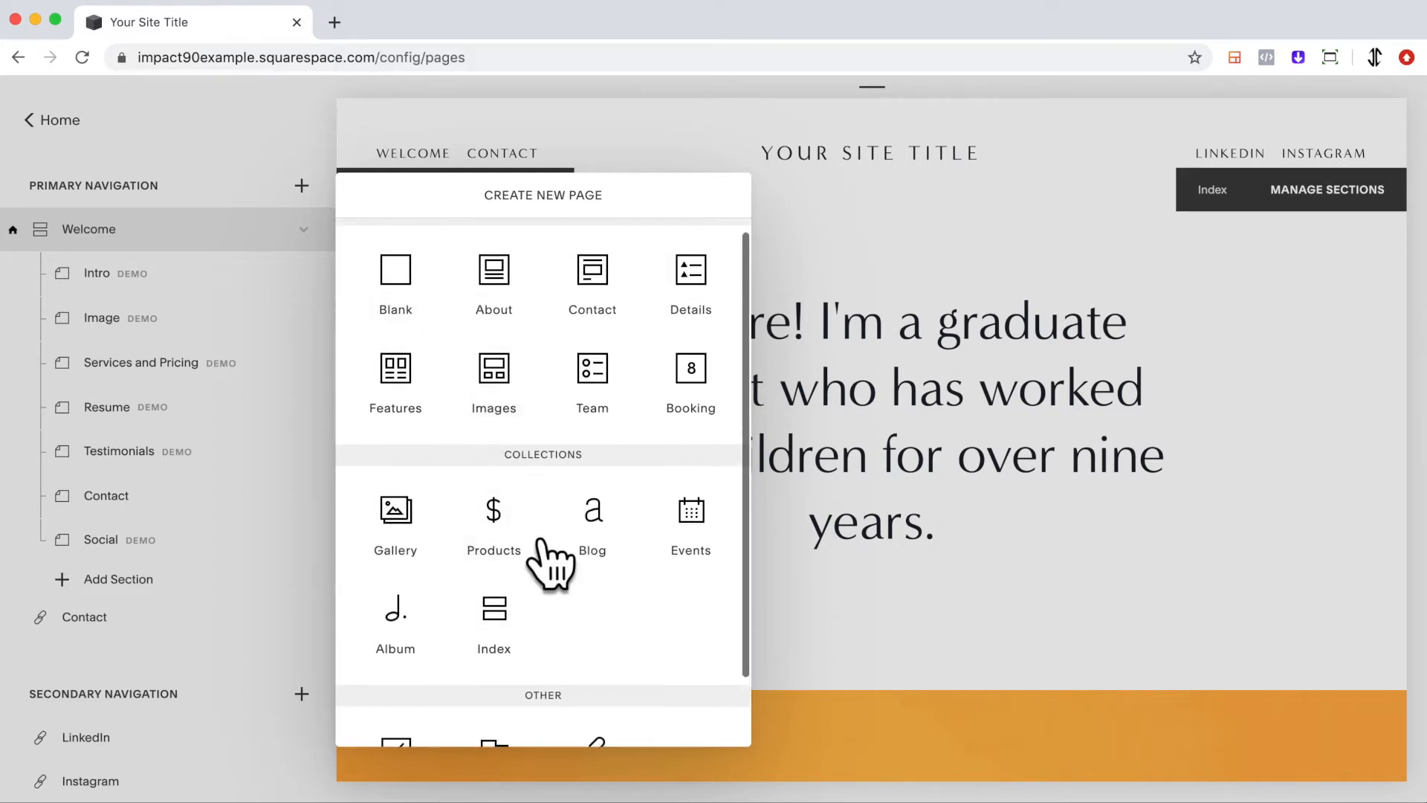
{"action": "scroll", "coordinate": [556, 672], "scroll_direction": "down", "scroll_amount": 2}
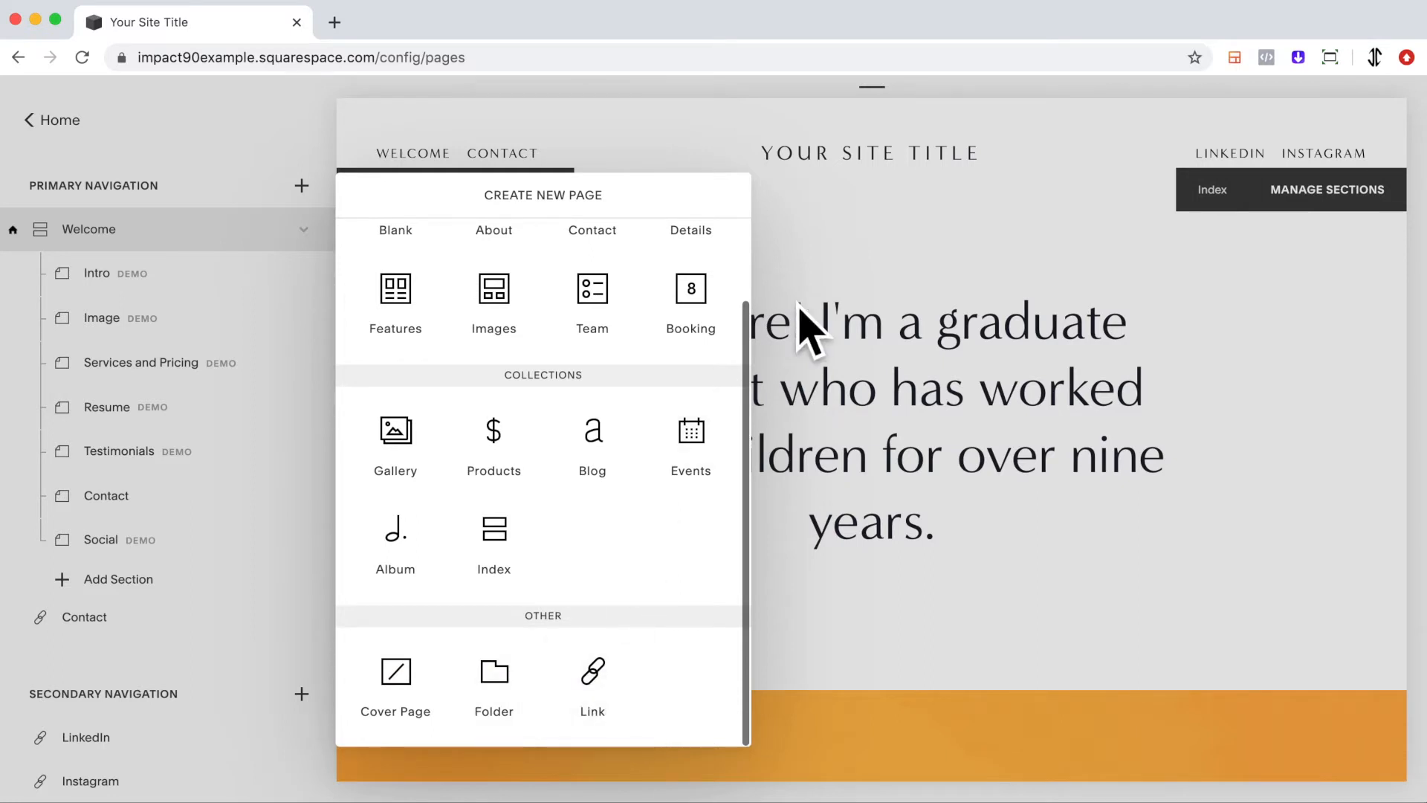
{"action": "left_click", "coordinate": [806, 277]}
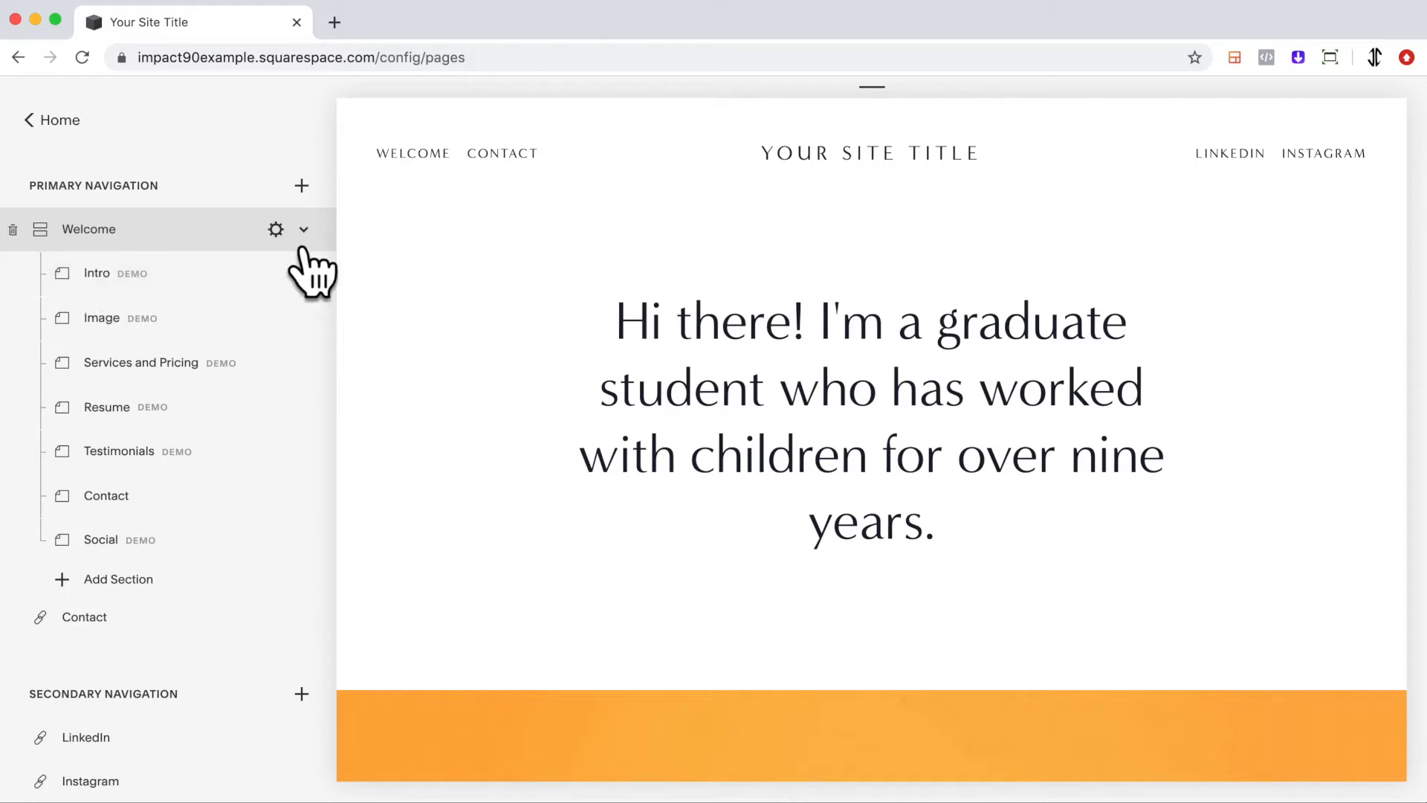
Collapse the Welcome index, scroll through its sections in the preview, and expand it again.
{"action": "scroll", "coordinate": [588, 387], "scroll_direction": "down", "scroll_amount": 2}
{"action": "scroll", "coordinate": [483, 312], "scroll_direction": "up", "scroll_amount": 2}
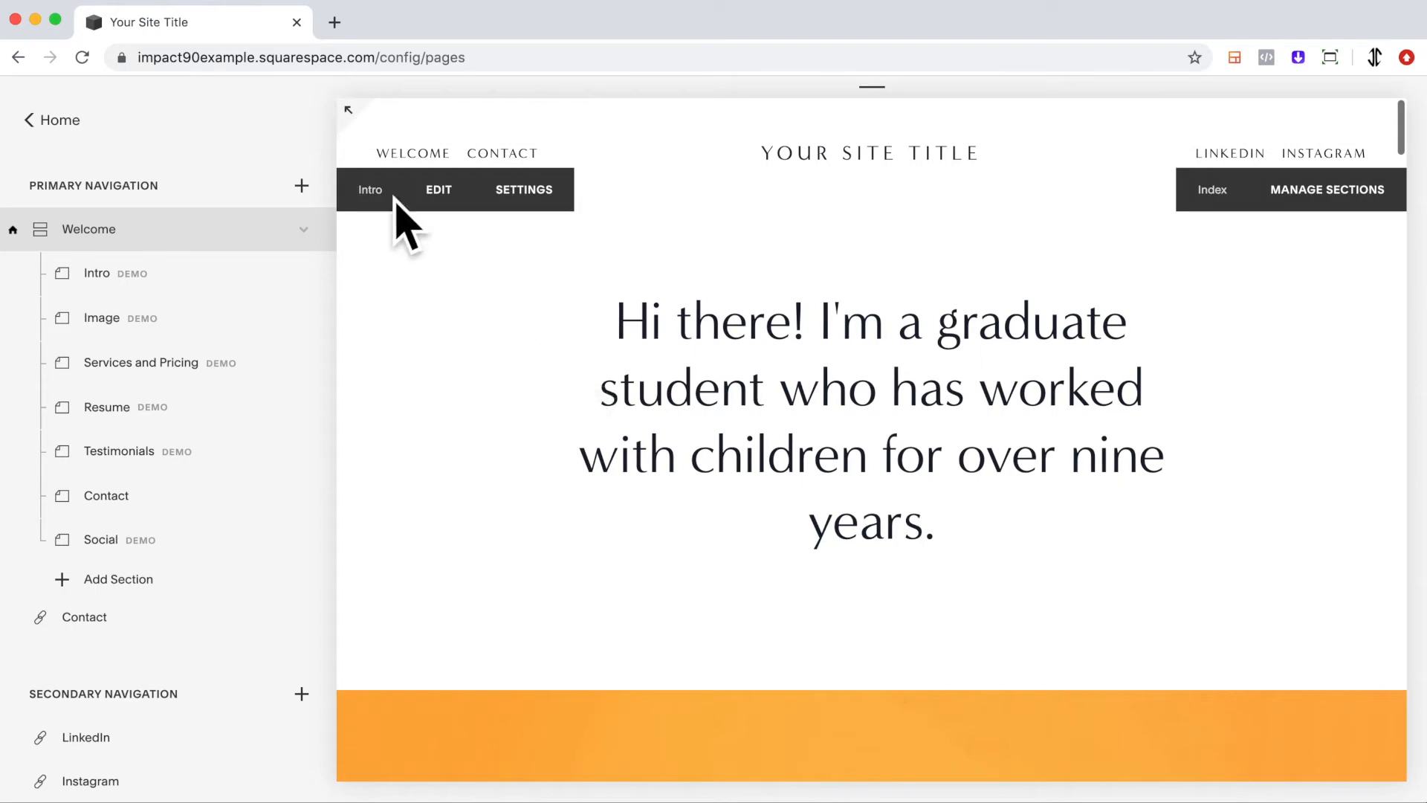
{"action": "left_click", "coordinate": [331, 246]}
{"action": "scroll", "coordinate": [634, 268], "scroll_direction": "down", "scroll_amount": 10}
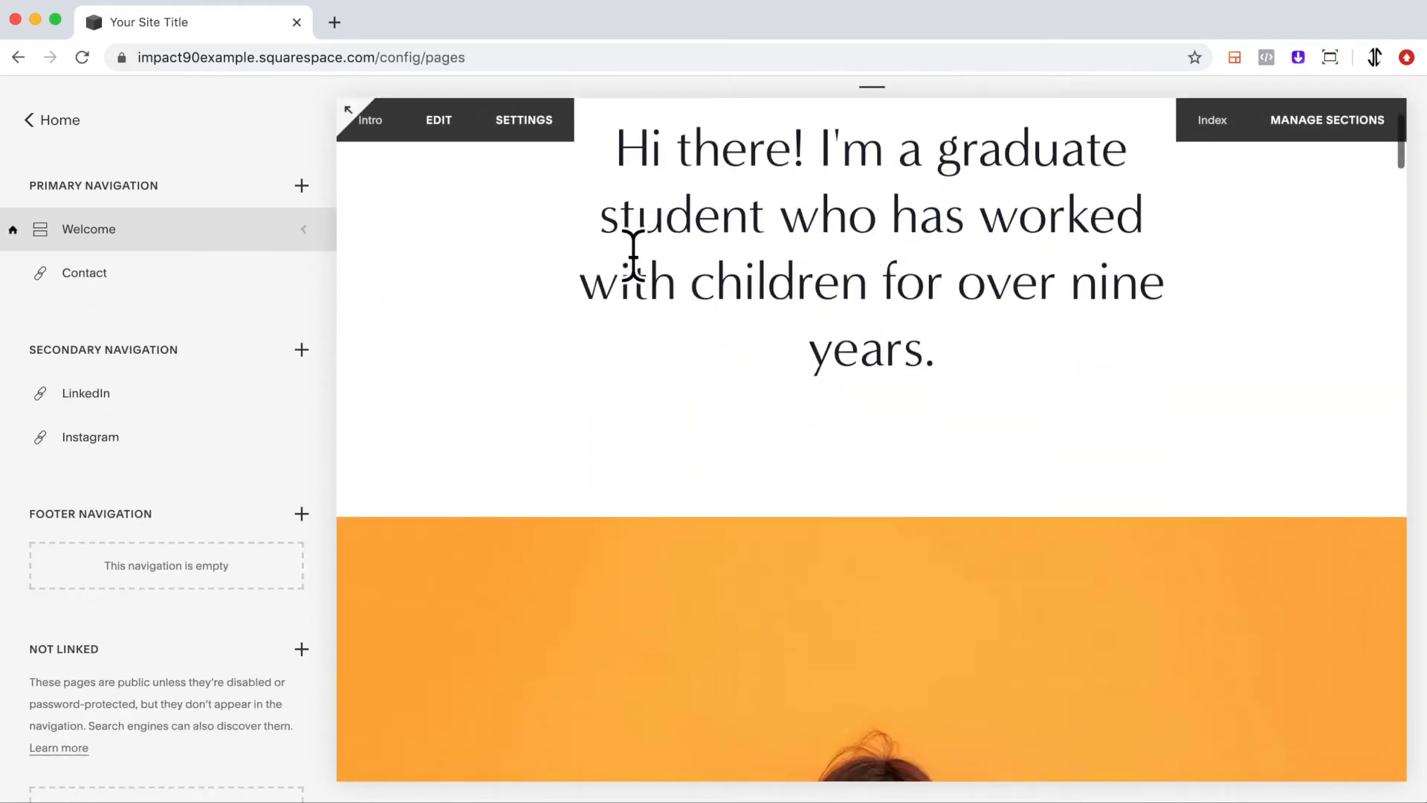
{"action": "scroll", "coordinate": [636, 245], "scroll_direction": "down", "scroll_amount": 15}
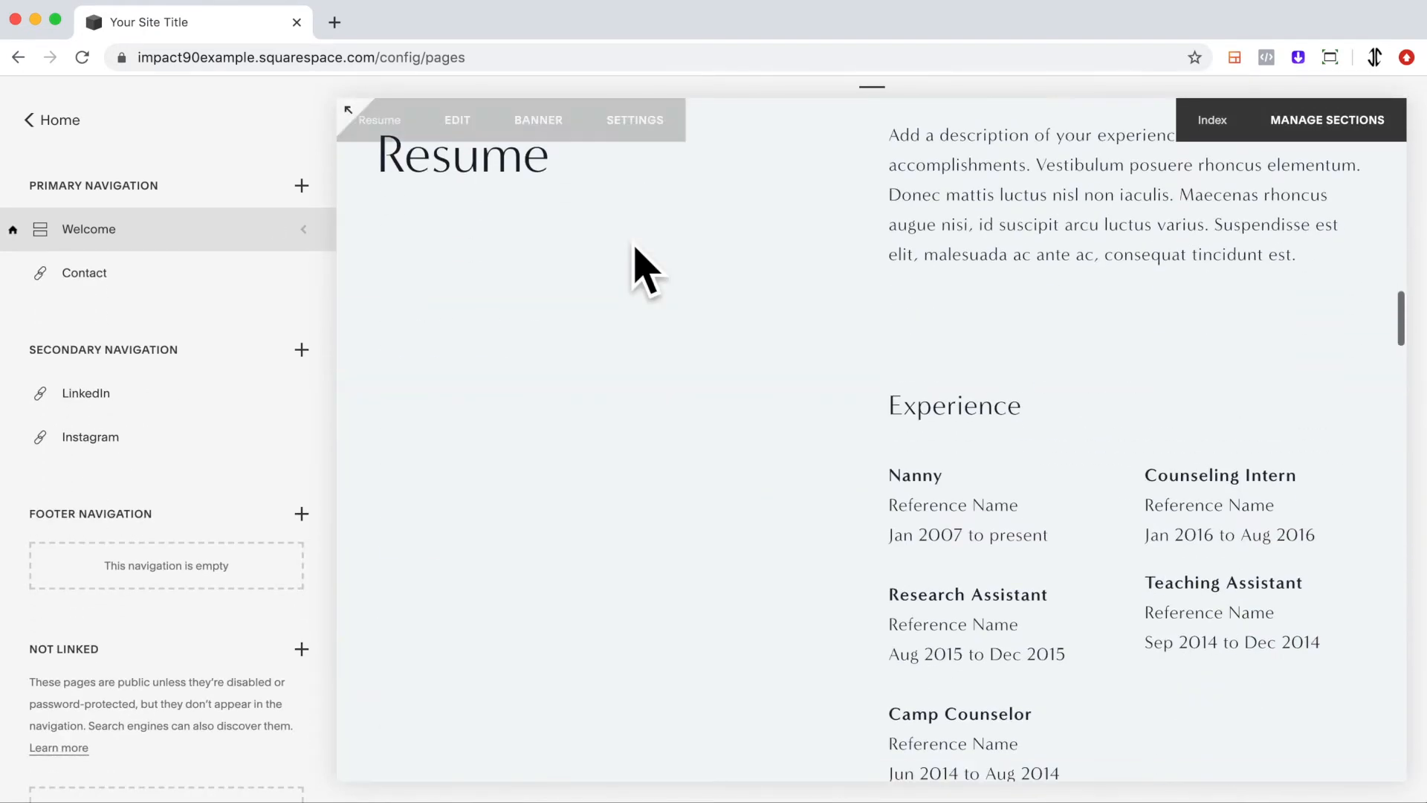
{"action": "scroll", "coordinate": [640, 272], "scroll_direction": "up", "scroll_amount": 20}
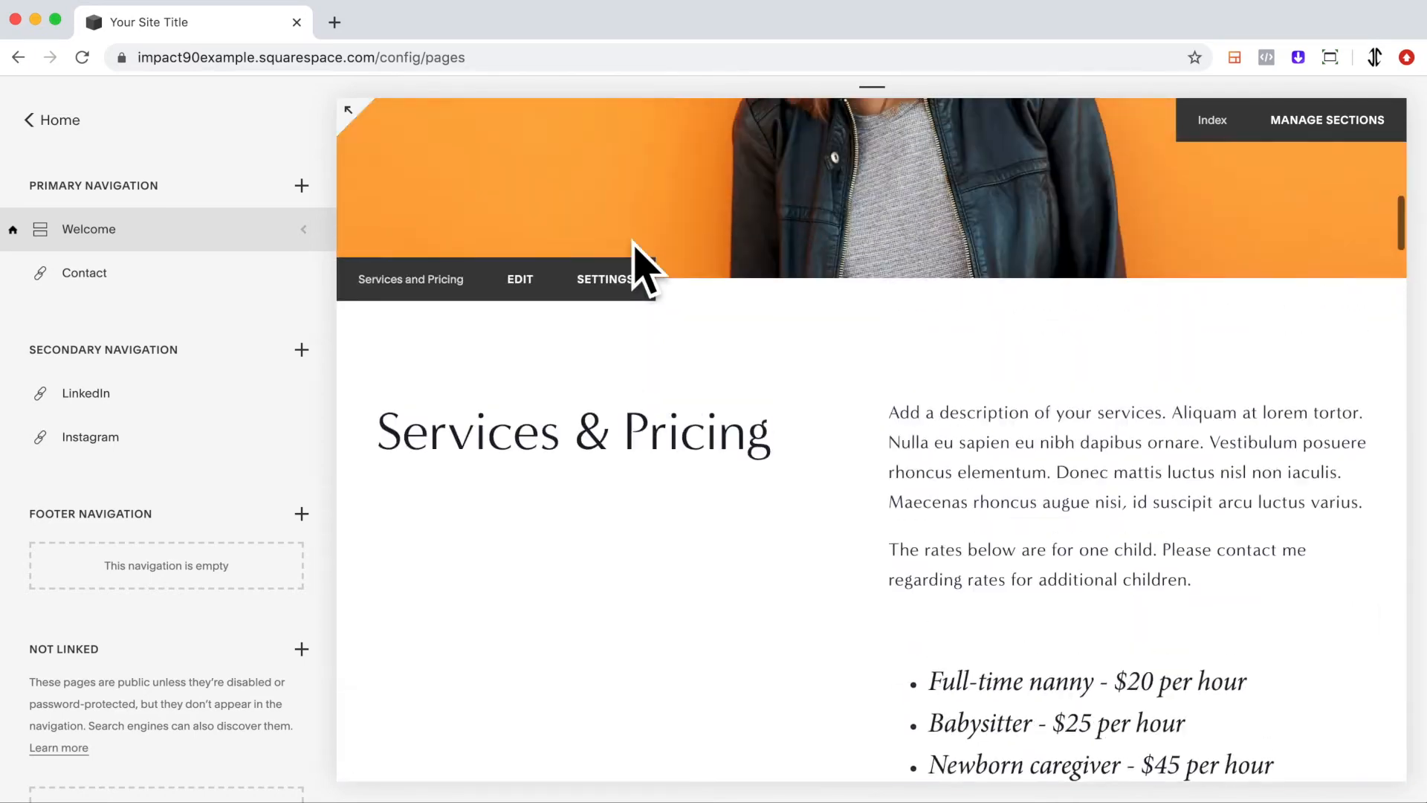
{"action": "scroll", "coordinate": [640, 272], "scroll_direction": "up", "scroll_amount": 3}
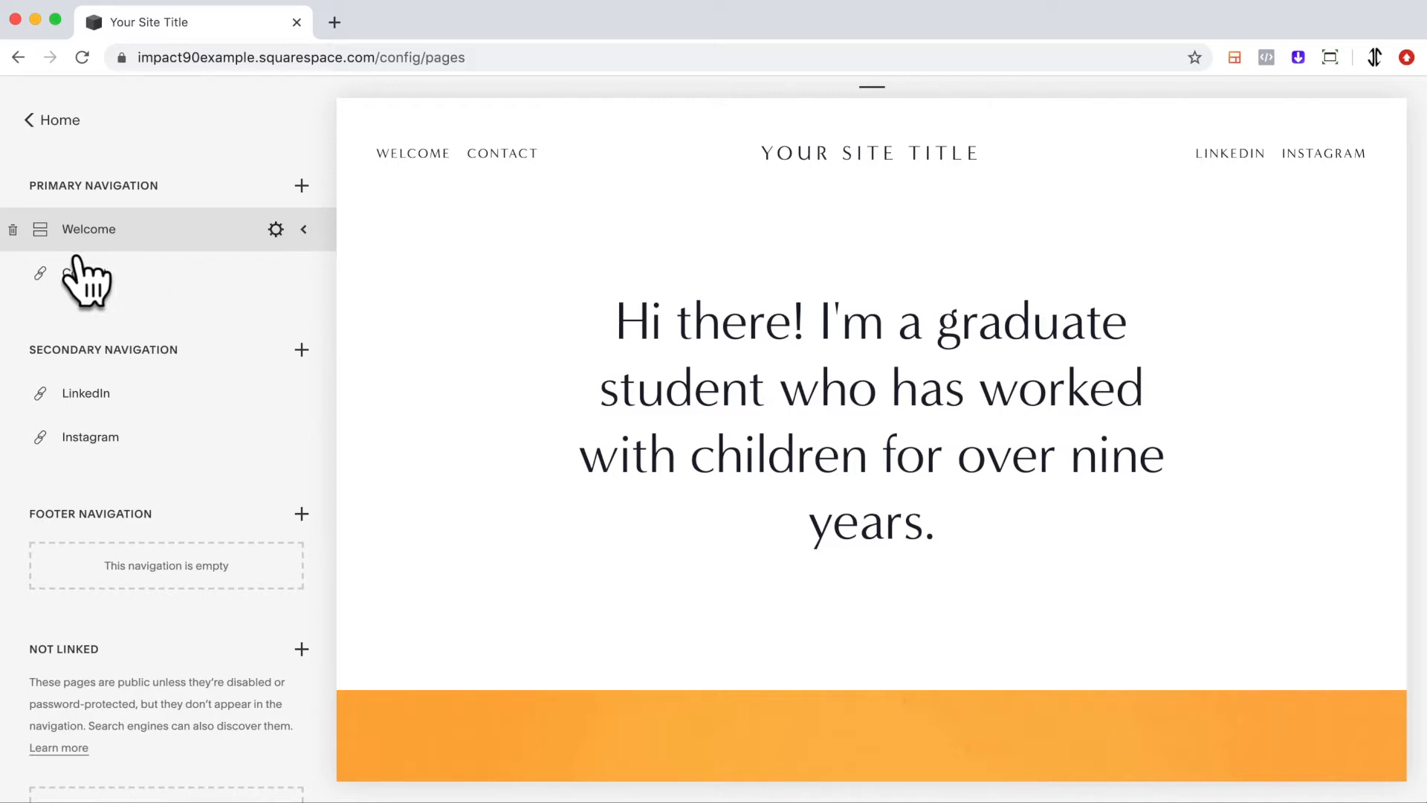
{"action": "left_click", "coordinate": [303, 229]}
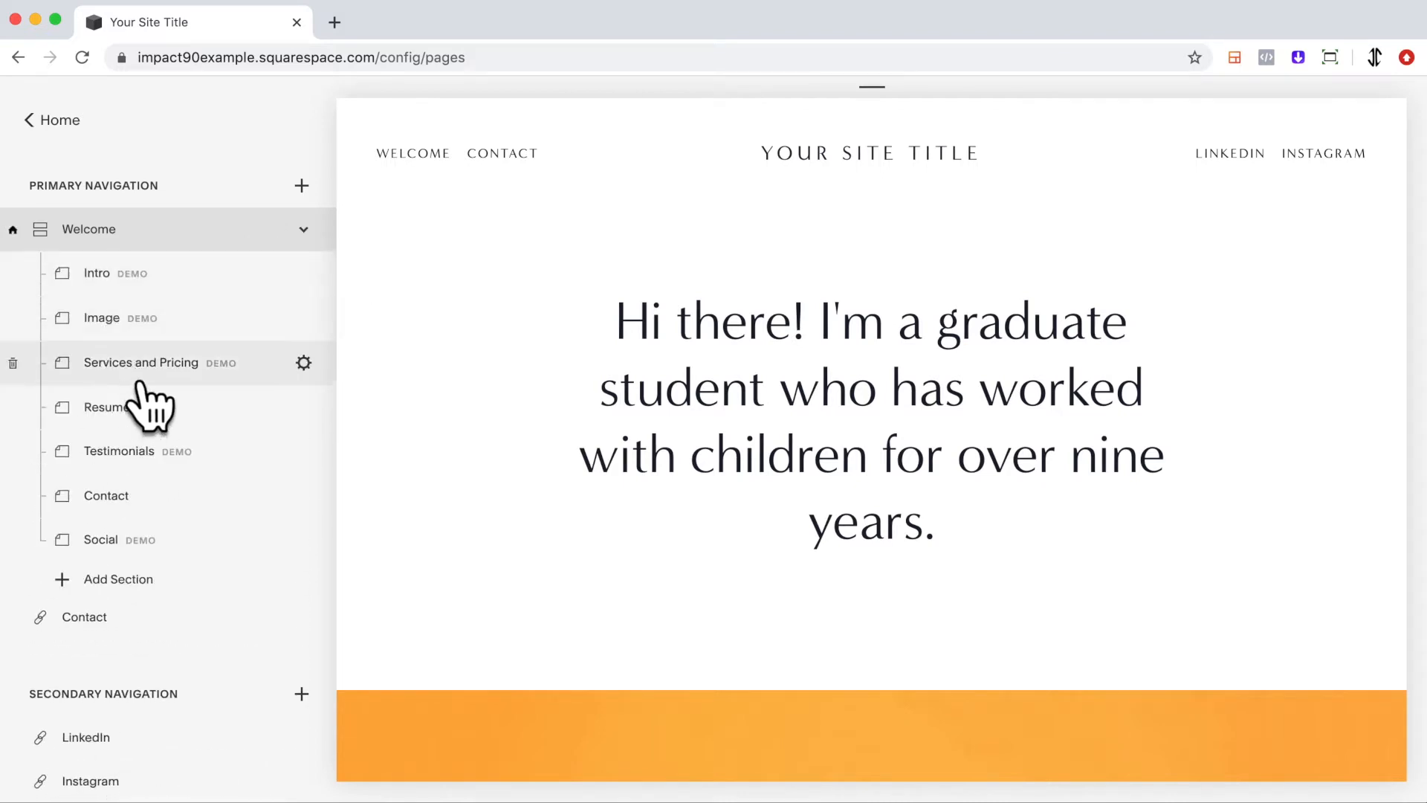
Add a blank page titled Basic Page to the primary navigation.
{"action": "left_click", "coordinate": [317, 196]}
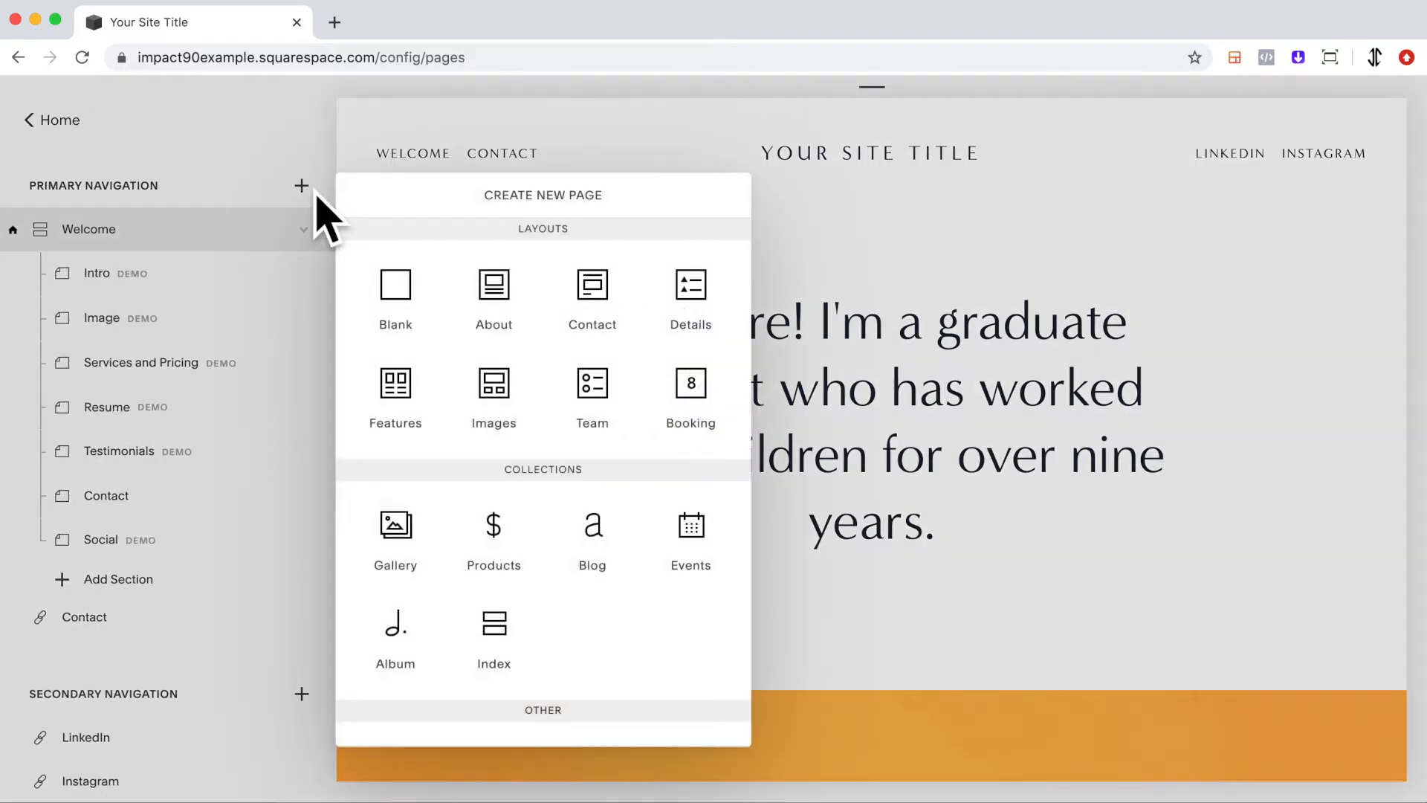
{"action": "left_click", "coordinate": [433, 312]}
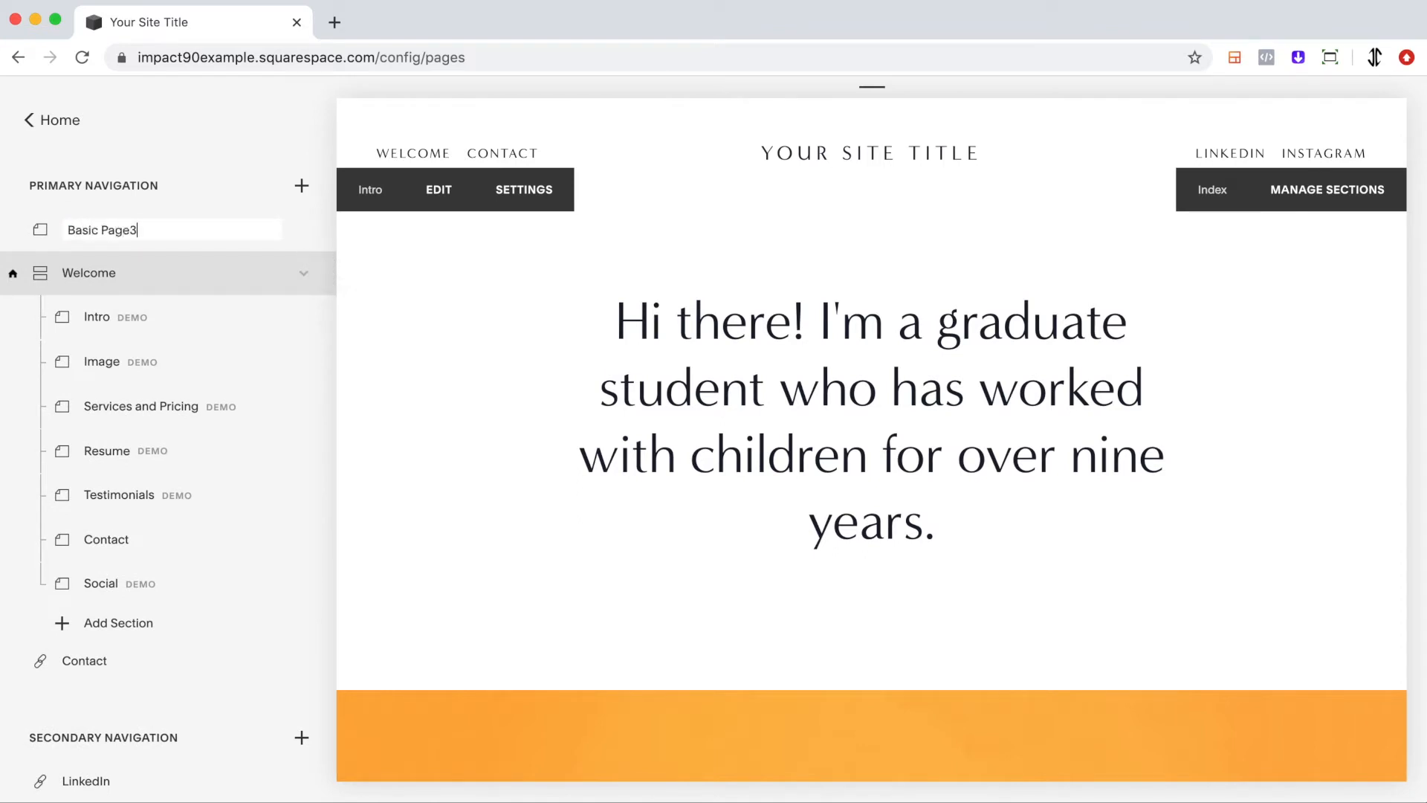
{"action": "key", "text": "Return"}
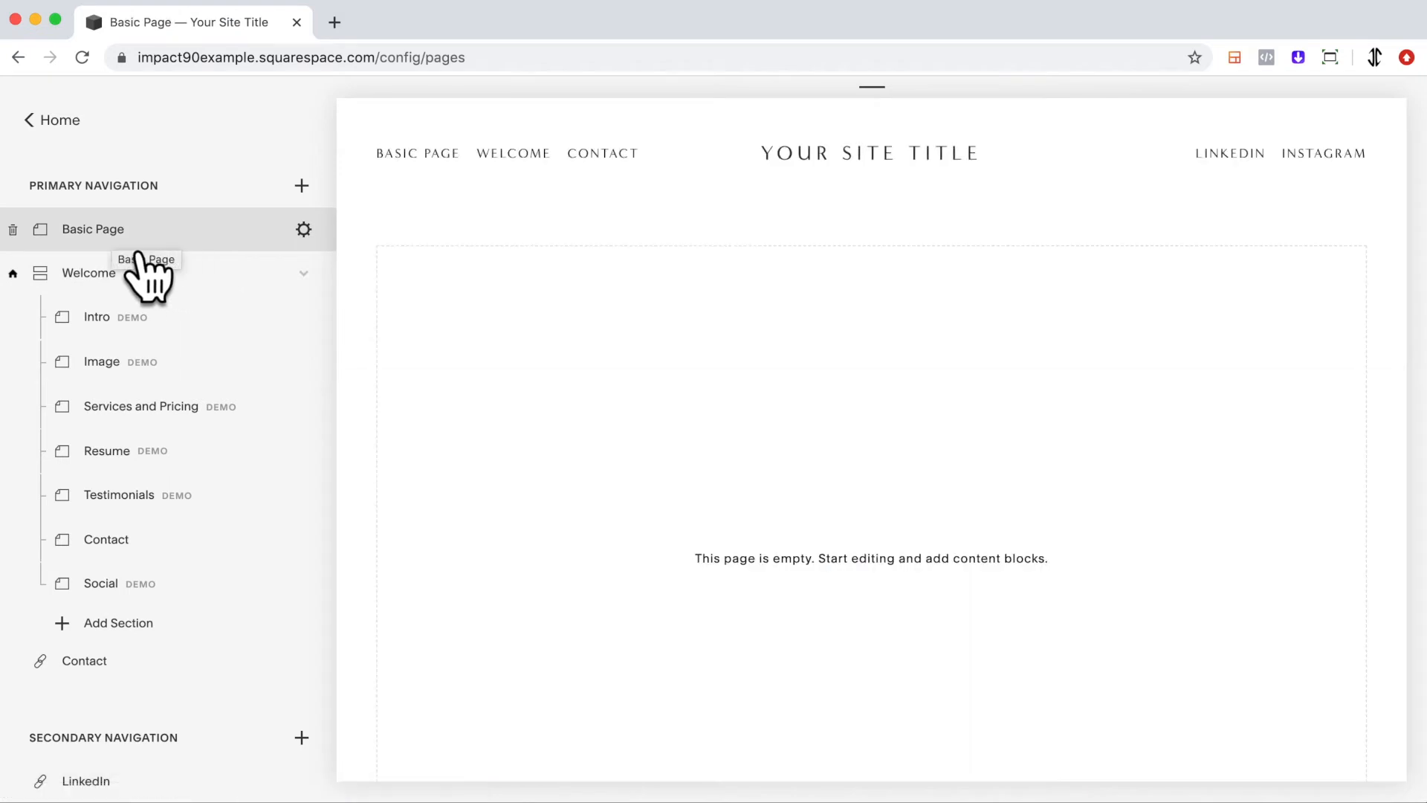
Move Basic Page into the Welcome index as a section and scroll the preview to see it there.
{"action": "left_click_drag", "start_coordinate": [122, 253], "coordinate": [150, 307]}
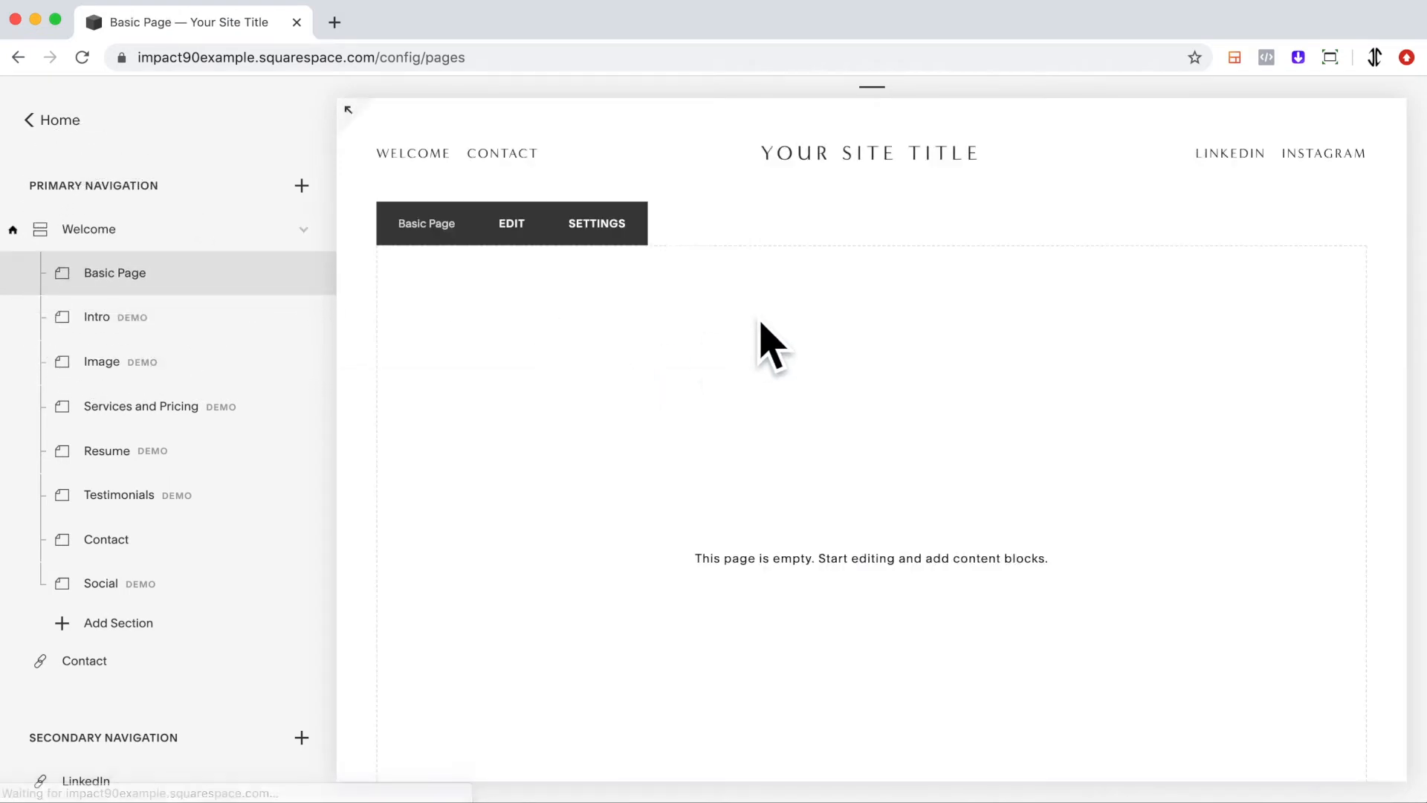
{"action": "left_click", "coordinate": [437, 165]}
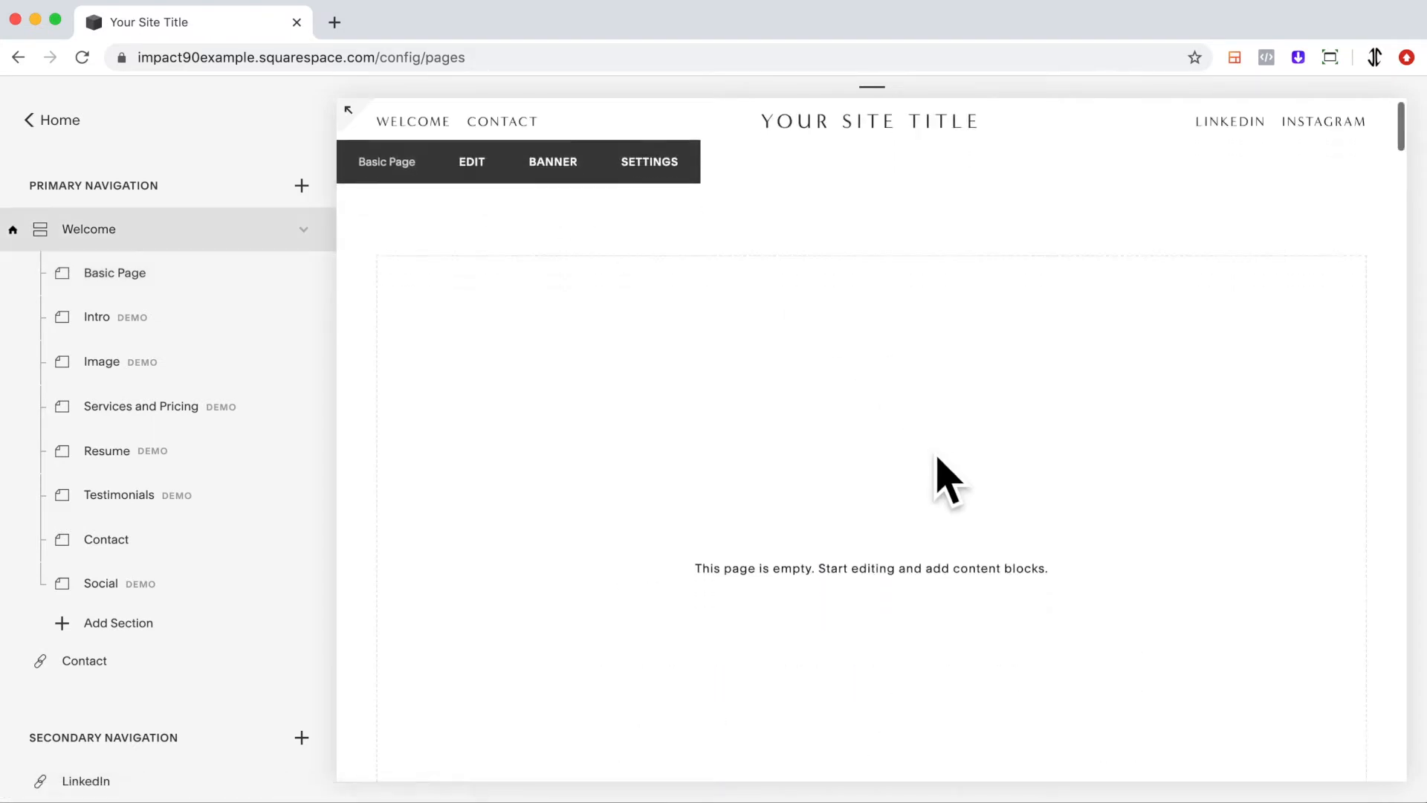
{"action": "scroll", "coordinate": [937, 457], "scroll_direction": "down", "scroll_amount": 2}
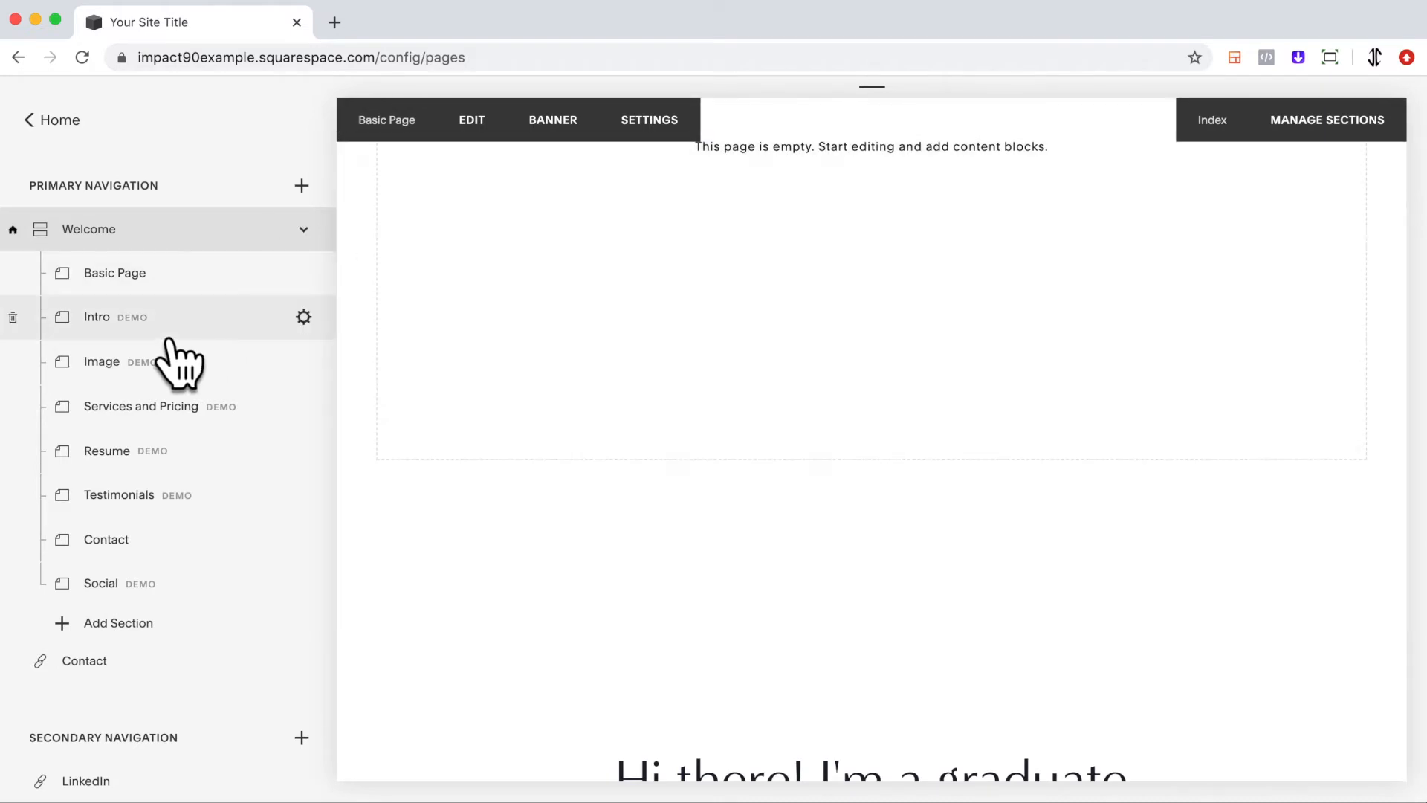
{"action": "scroll", "coordinate": [588, 655], "scroll_direction": "down", "scroll_amount": 3}
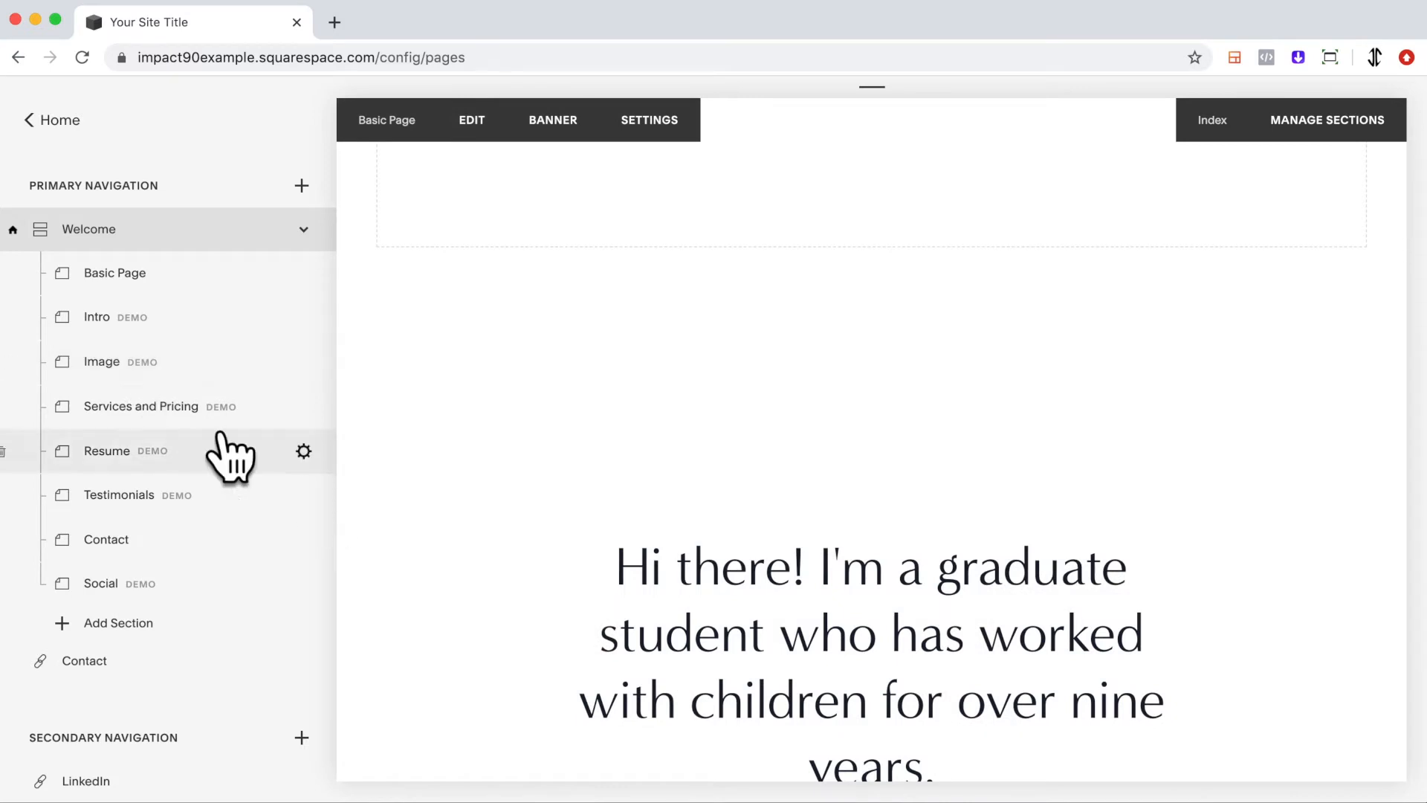
{"action": "scroll", "coordinate": [520, 565], "scroll_direction": "down", "scroll_amount": 1}
{"action": "scroll", "coordinate": [521, 565], "scroll_direction": "down", "scroll_amount": 7}
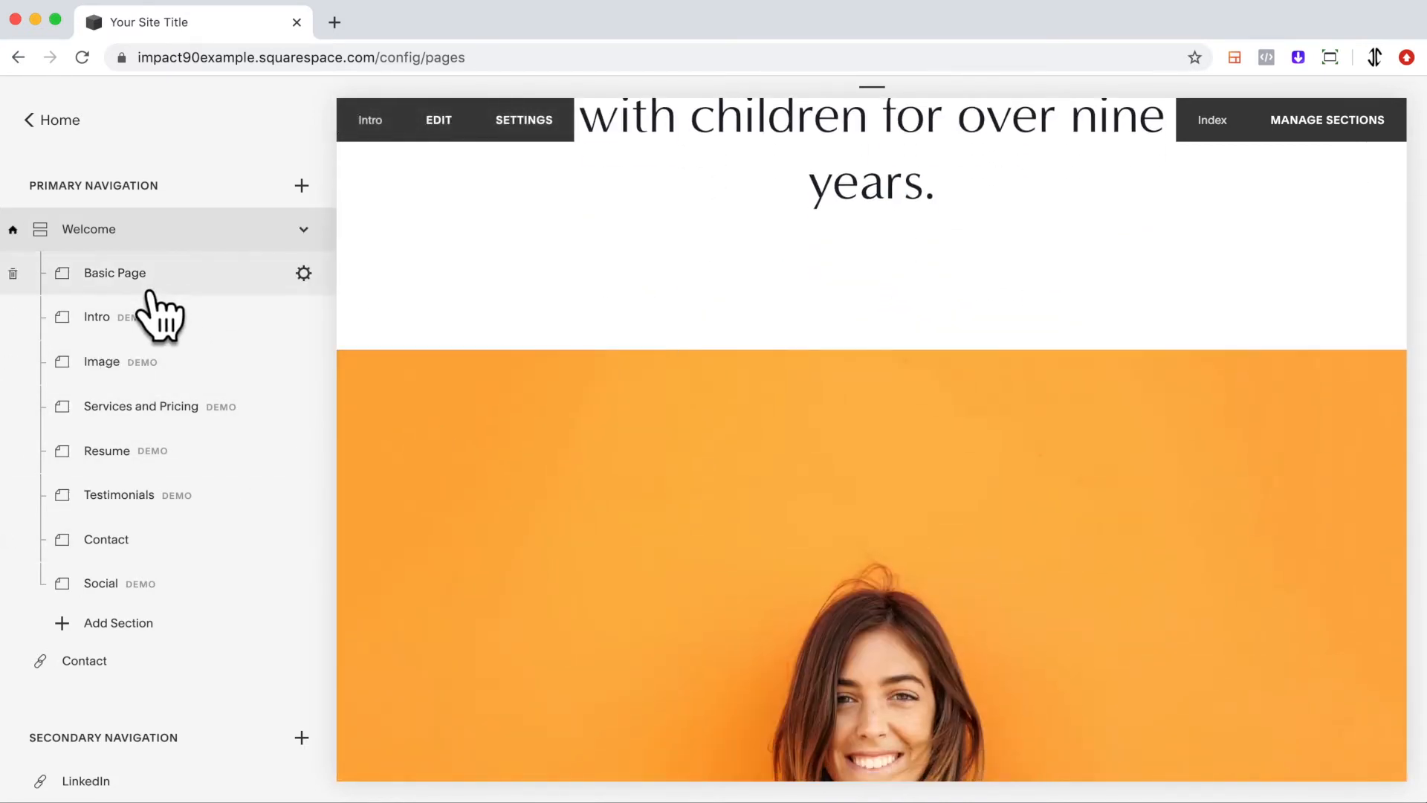
Move Basic Page back out of the Welcome index to the primary navigation.
{"action": "left_click_drag", "start_coordinate": [151, 292], "coordinate": [146, 232]}
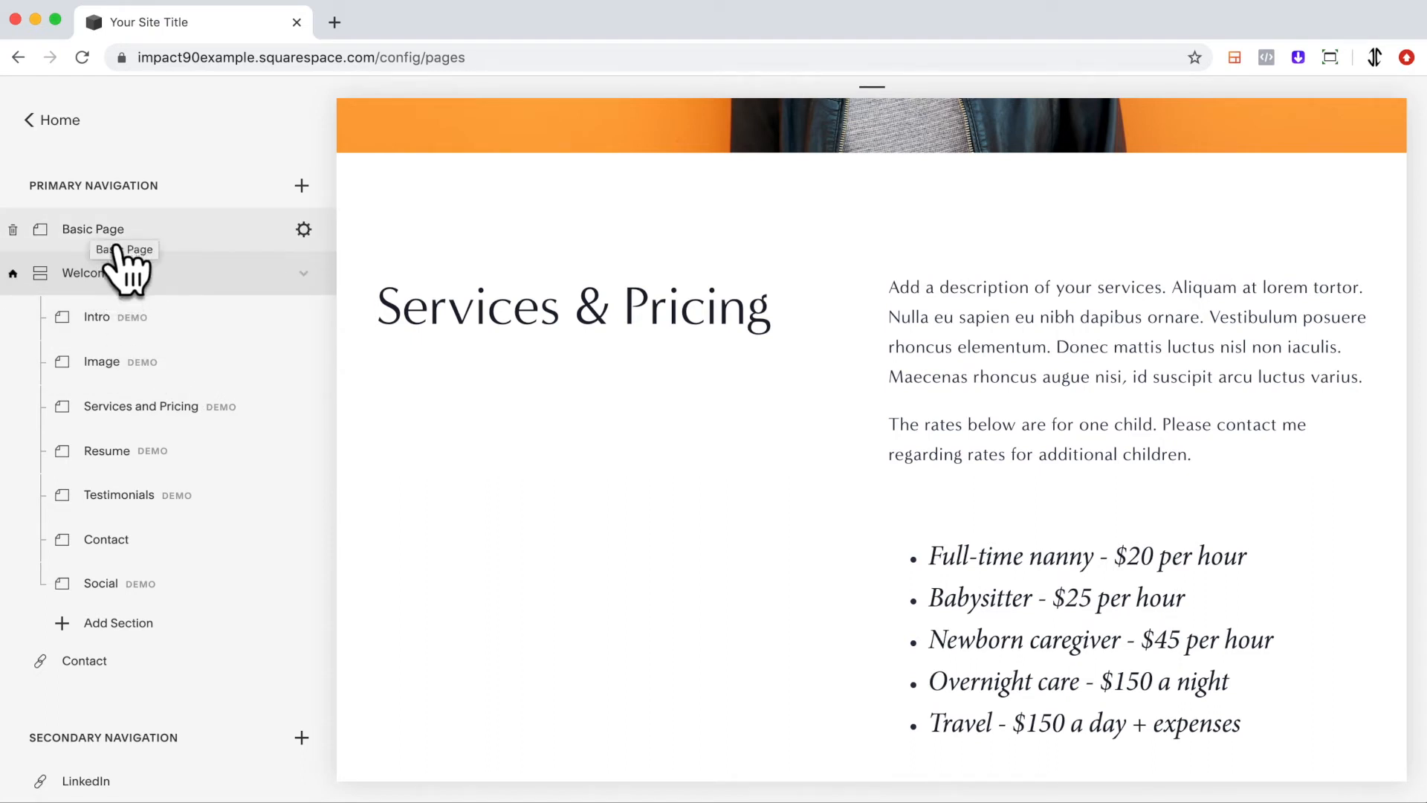
Place Basic Page inside the Welcome index again, then return it to the top of the primary navigation.
{"action": "left_click_drag", "start_coordinate": [116, 248], "coordinate": [138, 309]}
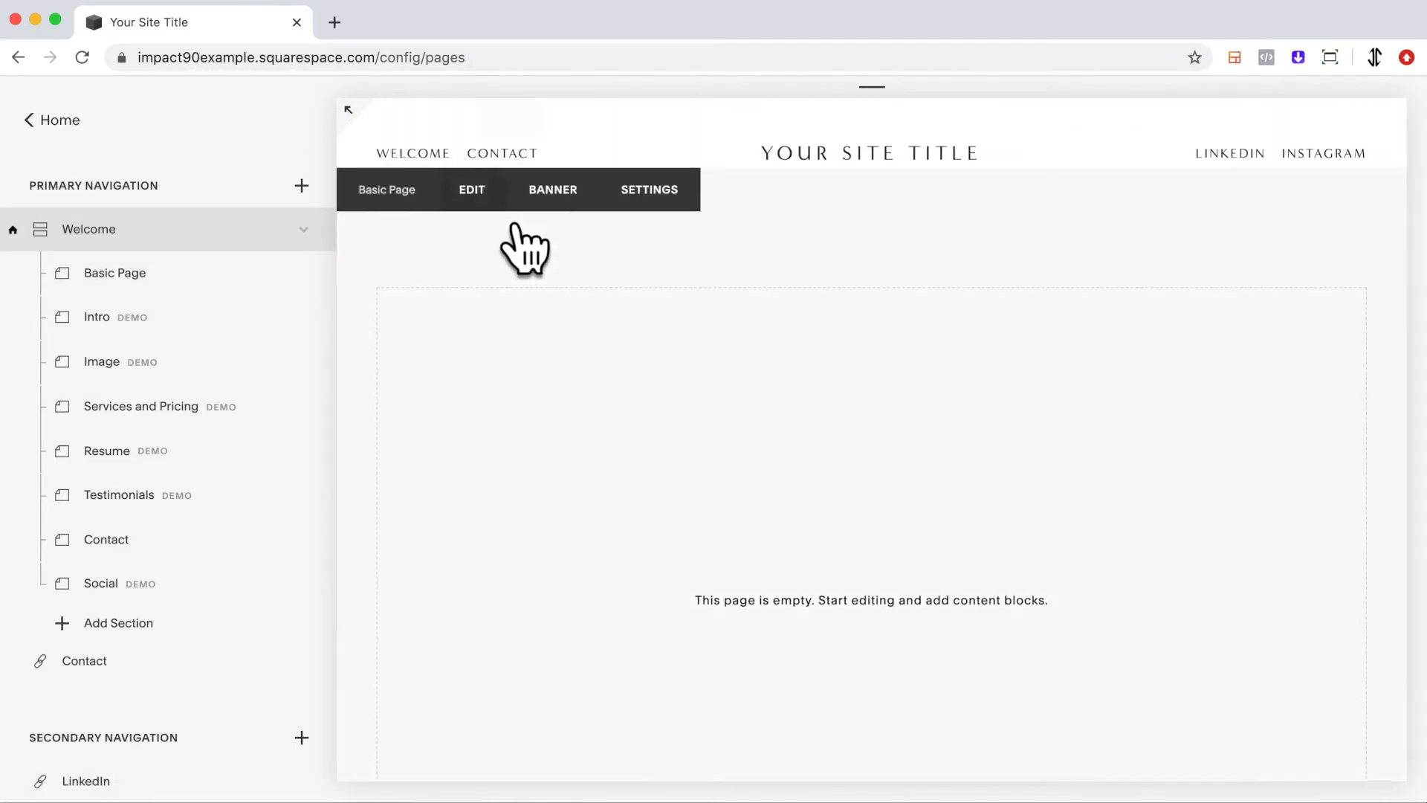
{"action": "scroll", "coordinate": [510, 287], "scroll_direction": "down", "scroll_amount": 1}
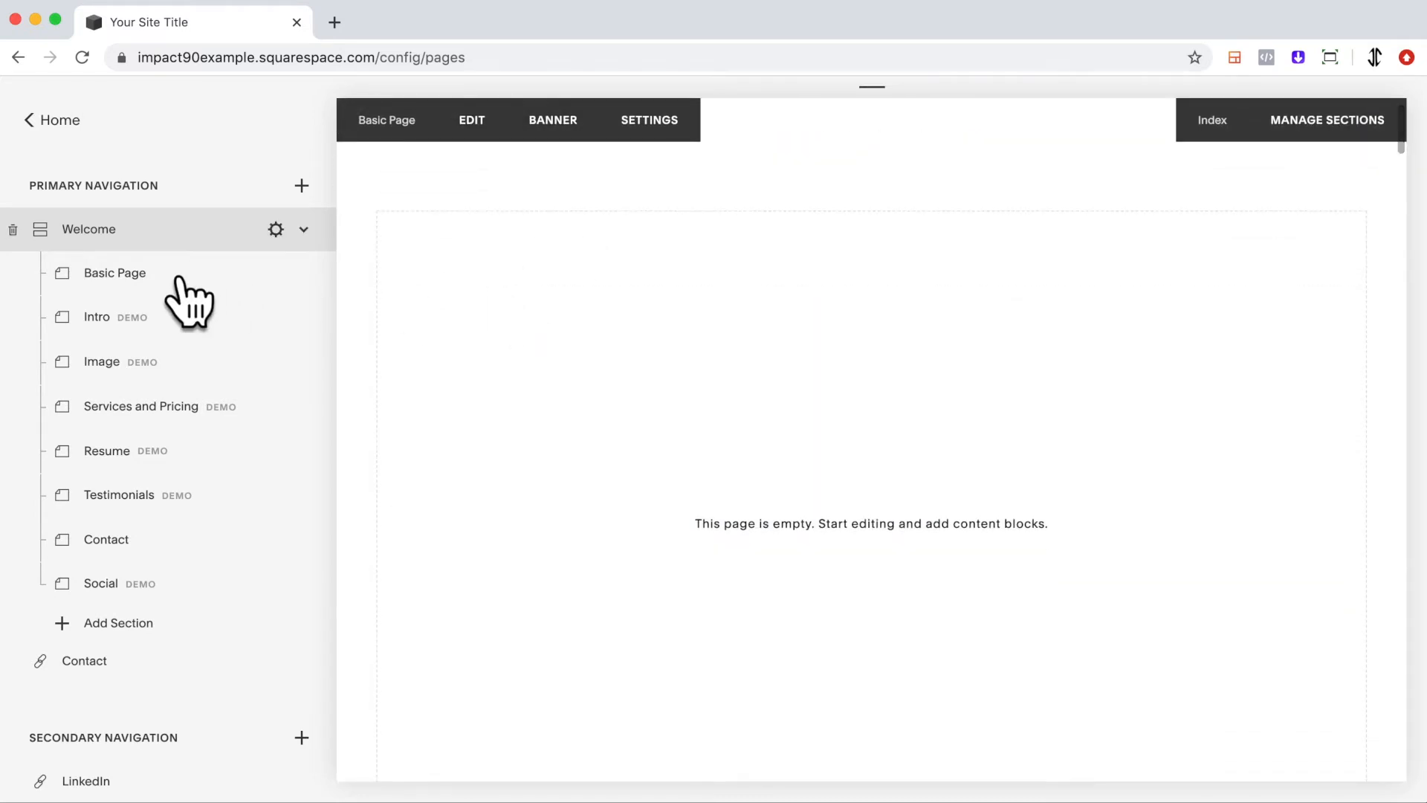
{"action": "left_click", "coordinate": [142, 265]}
{"action": "left_click_drag", "start_coordinate": [179, 305], "coordinate": [153, 233]}
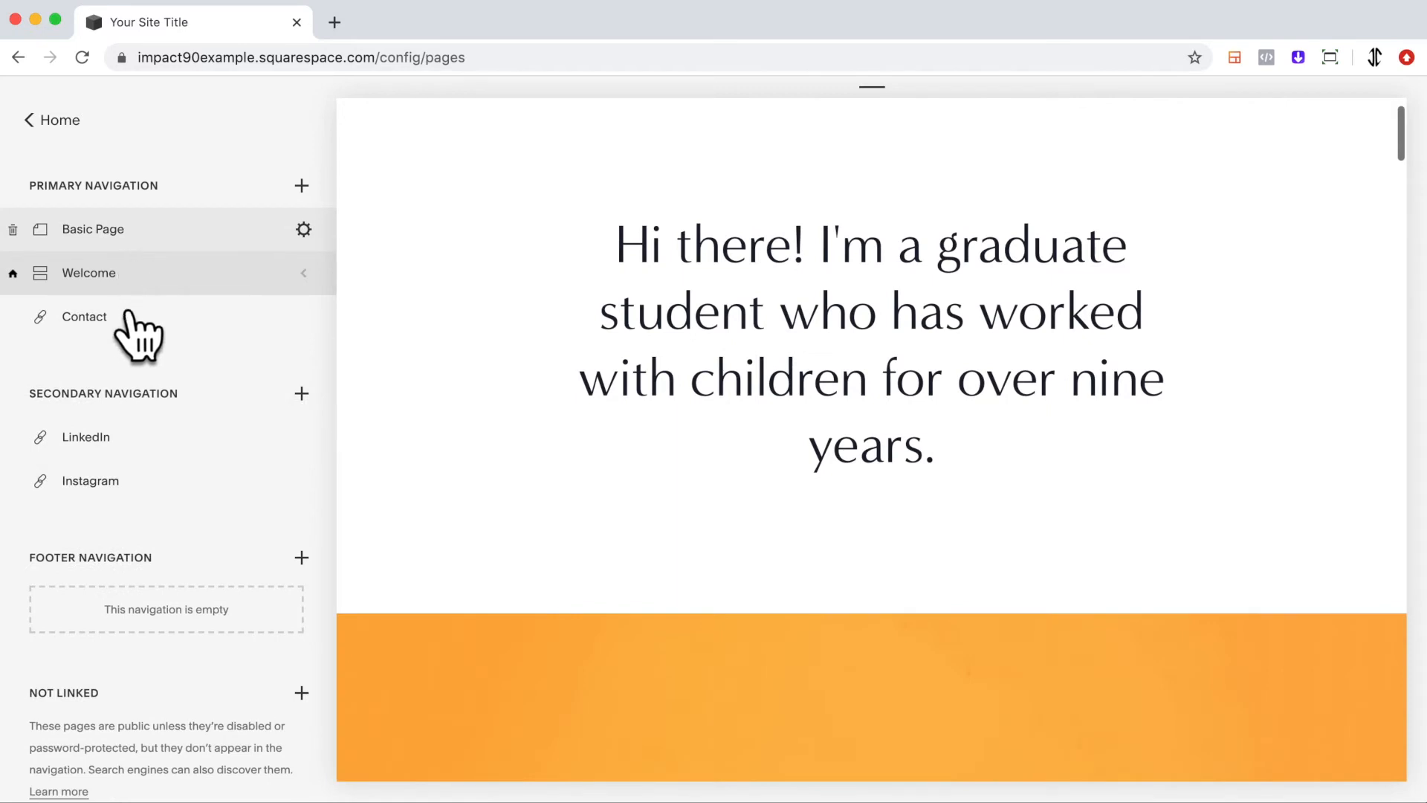
Open the Instagram link's settings and save the Edit Link dialog.
{"action": "mouse_move", "coordinate": [573, 392]}
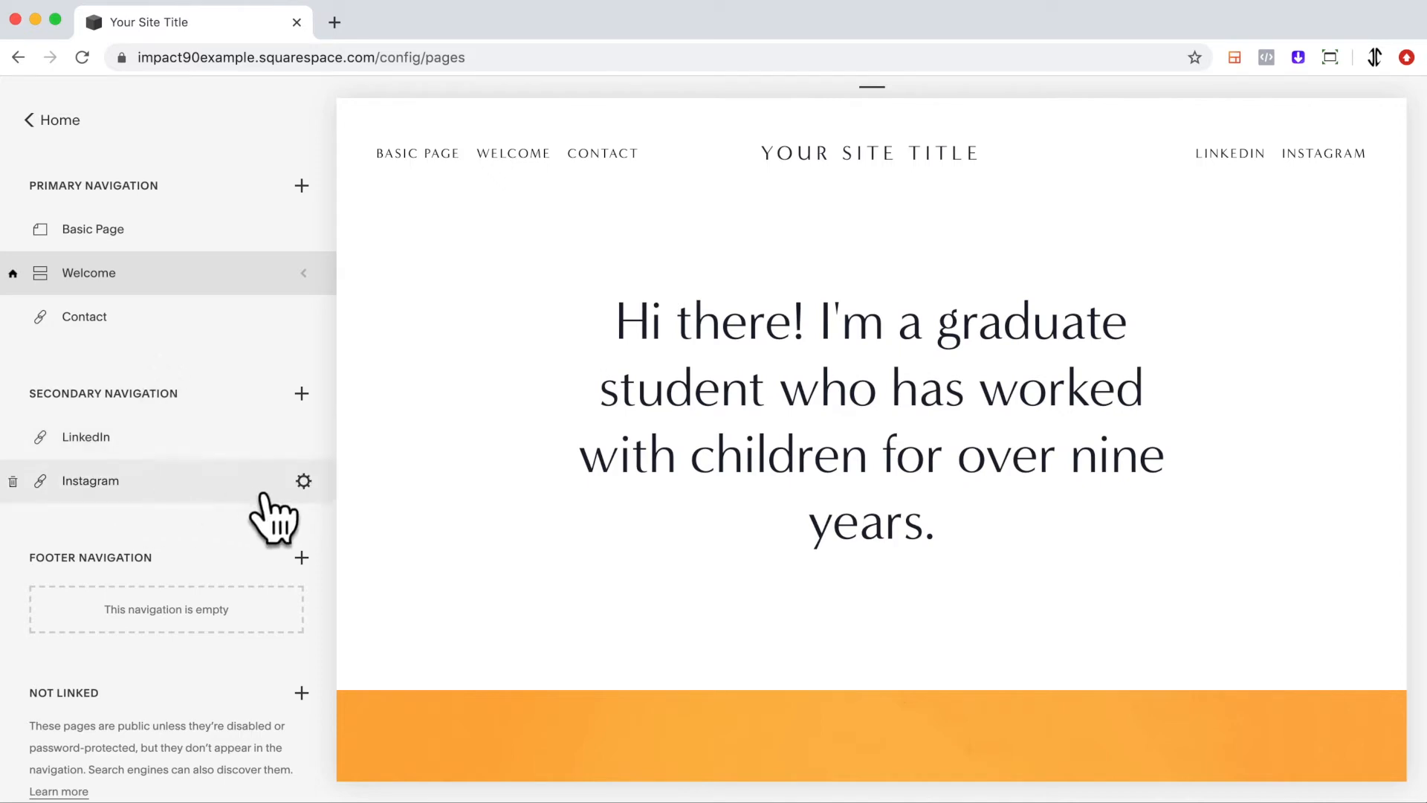
{"action": "left_click", "coordinate": [318, 487]}
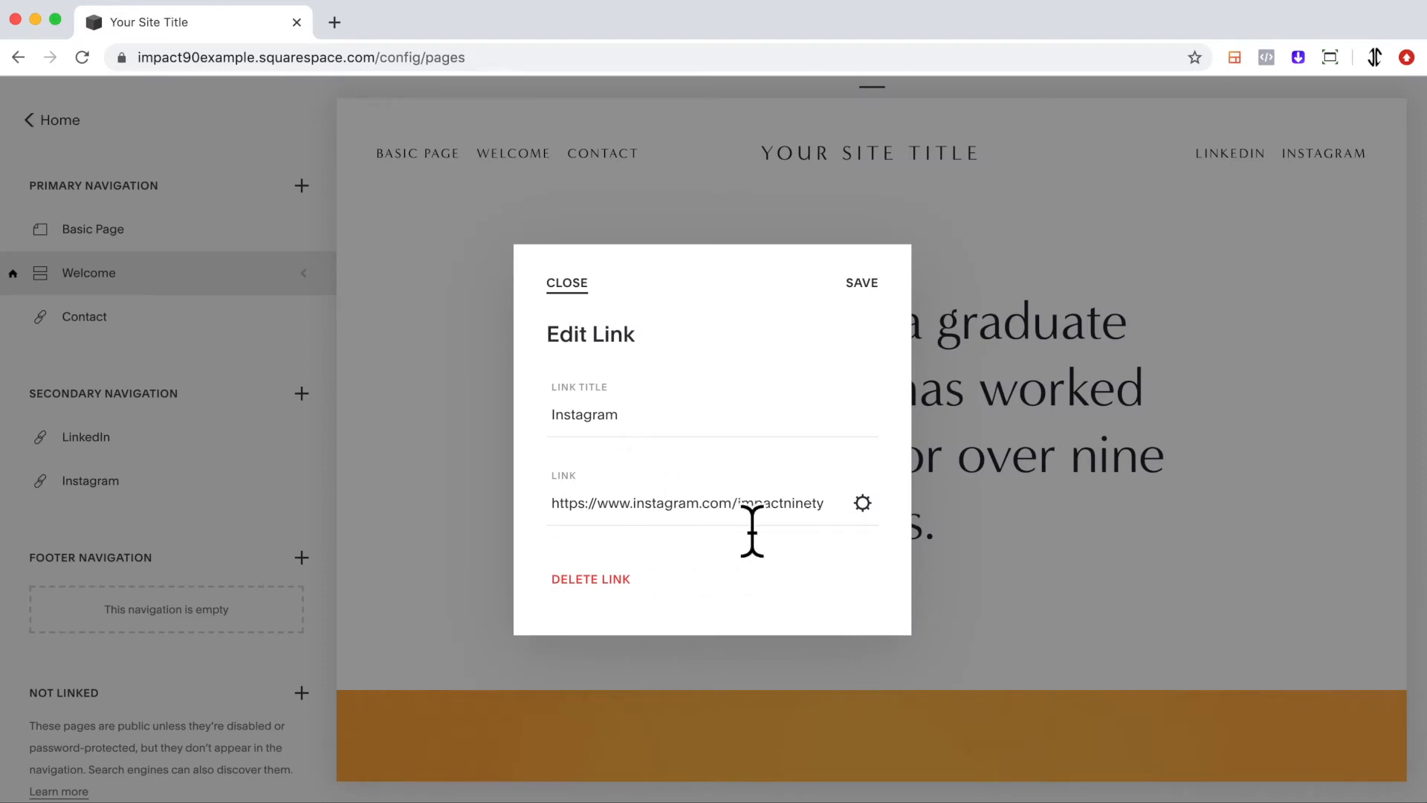
{"action": "left_click", "coordinate": [874, 295]}
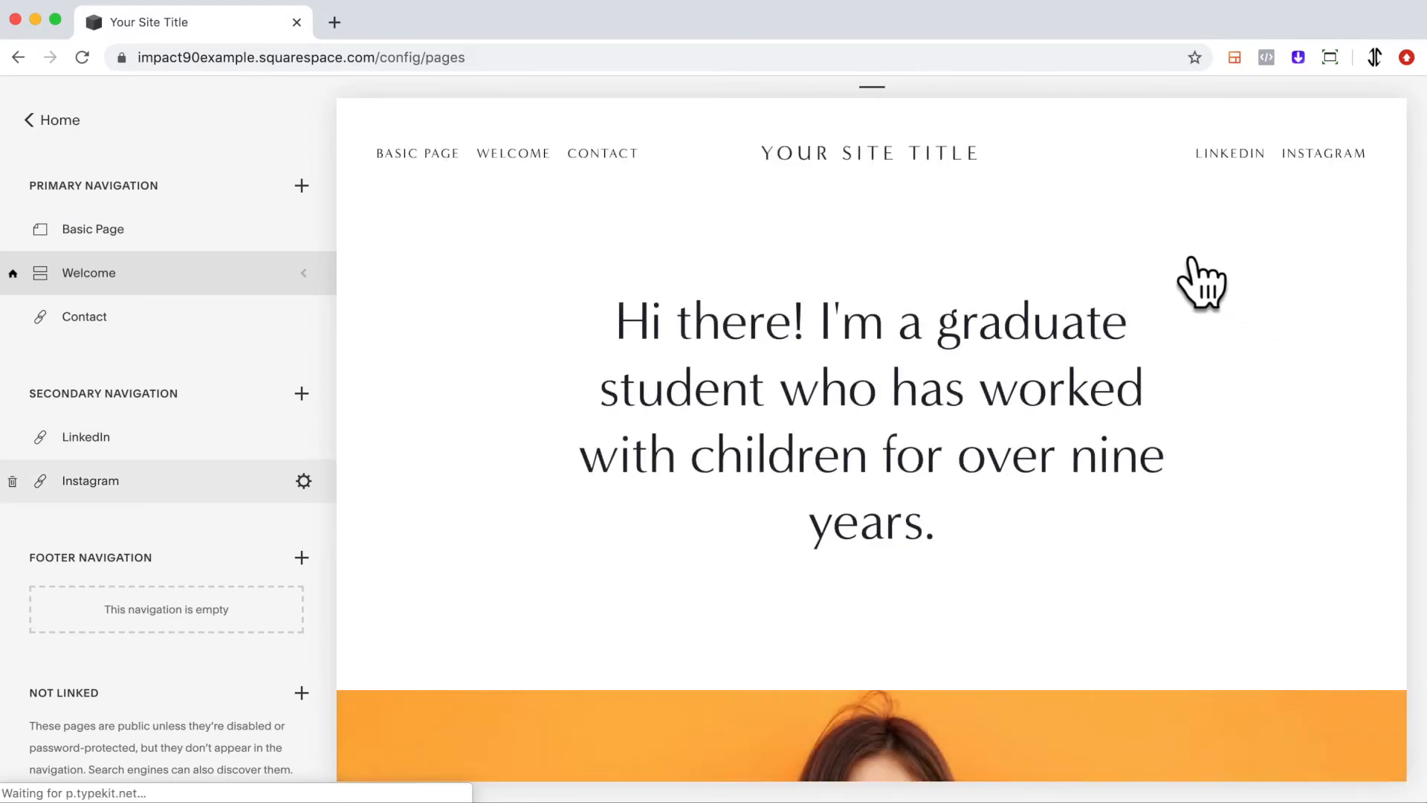
Open the Instagram link from the site header, scroll through the profile, and close its tab.
{"action": "left_click", "coordinate": [1349, 182]}
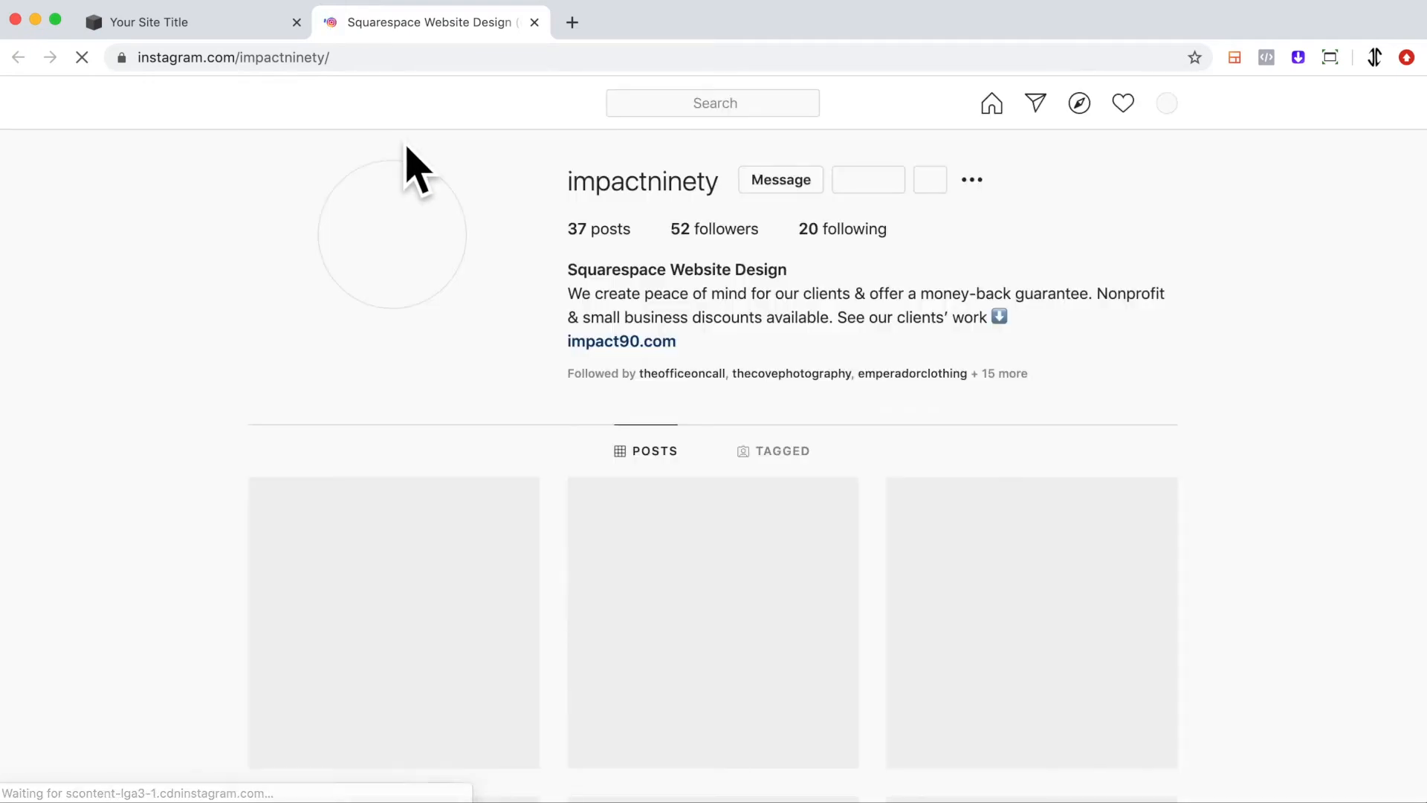
{"action": "scroll", "coordinate": [774, 335], "scroll_direction": "down", "scroll_amount": 10}
{"action": "scroll", "coordinate": [774, 338], "scroll_direction": "down", "scroll_amount": 14}
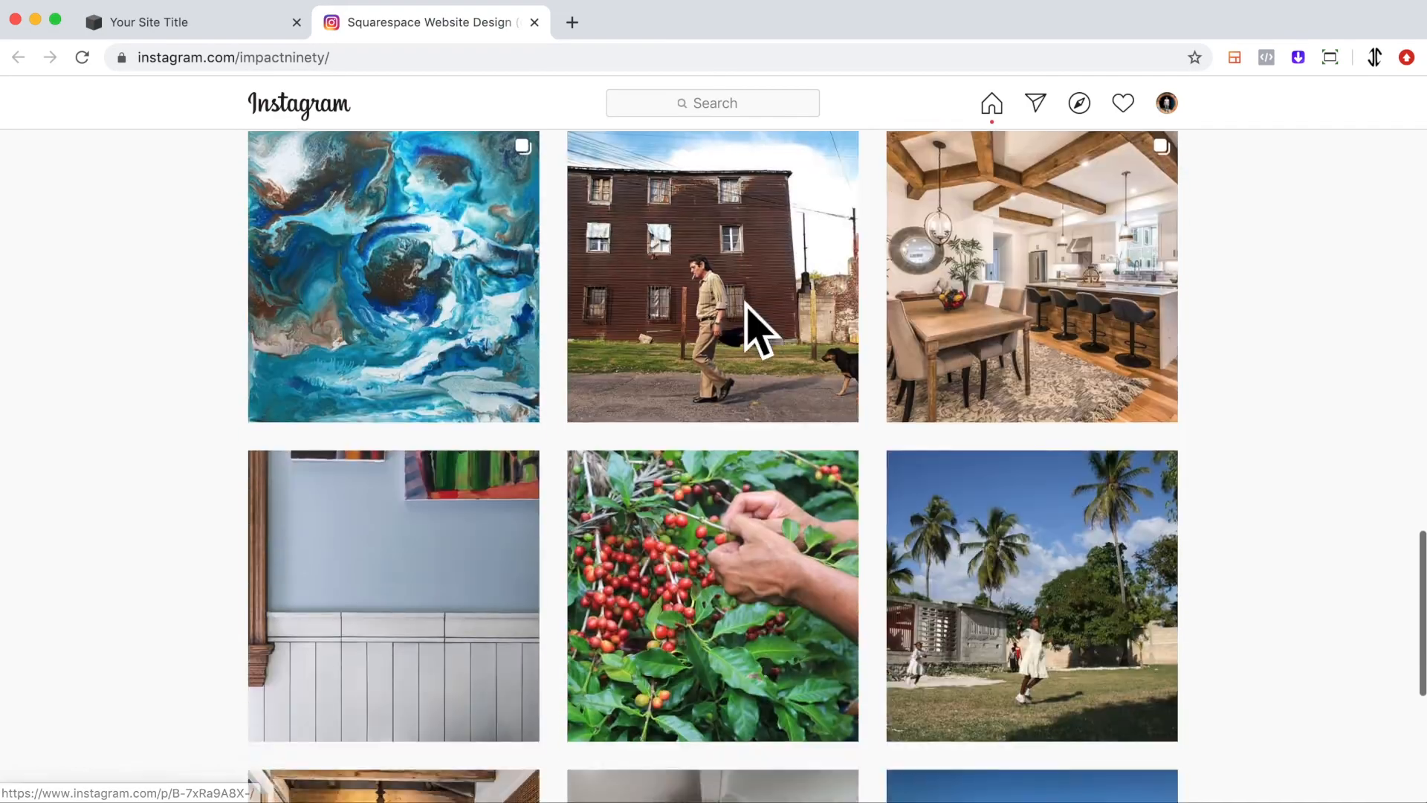
{"action": "scroll", "coordinate": [746, 328], "scroll_direction": "up", "scroll_amount": 20}
{"action": "left_click", "coordinate": [249, 26]}
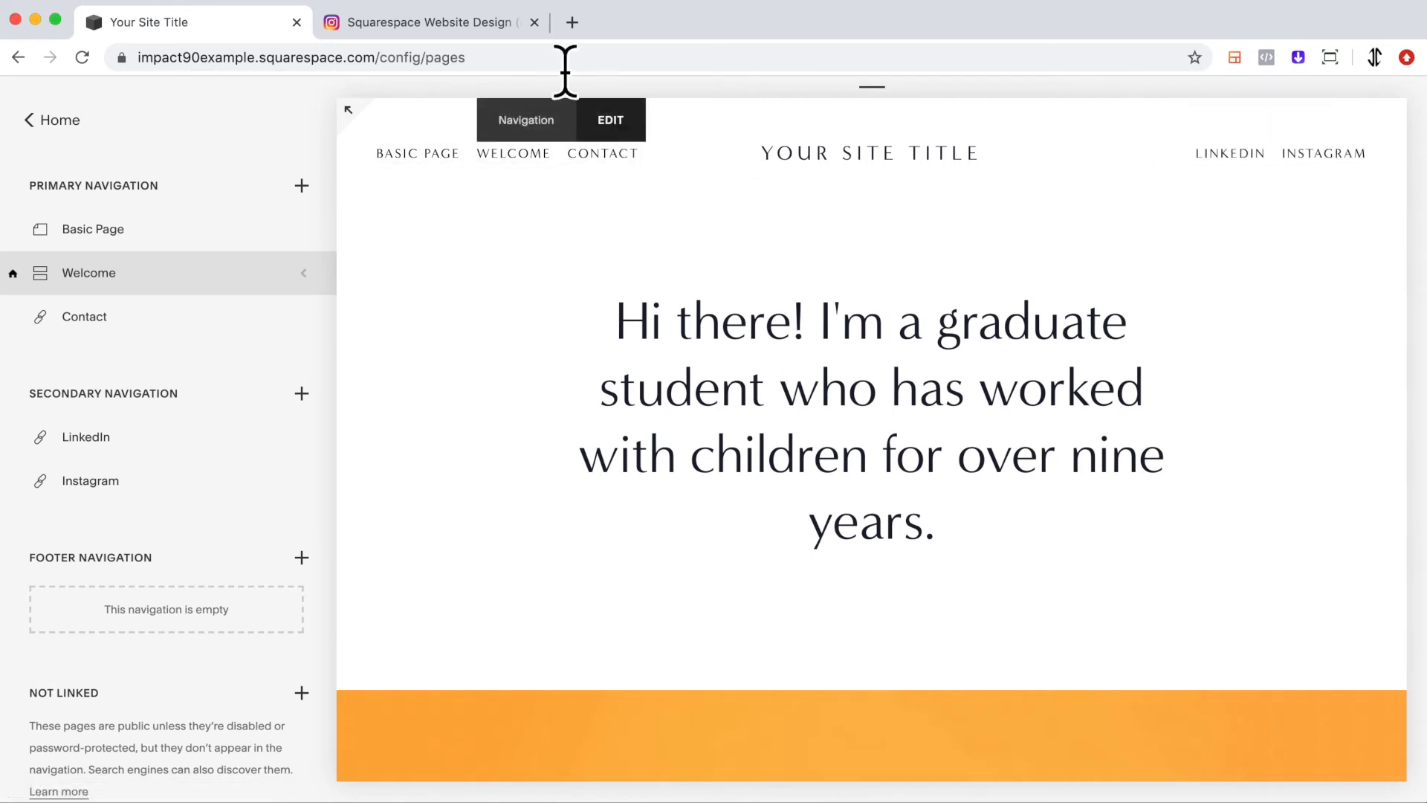
{"action": "left_click", "coordinate": [534, 22]}
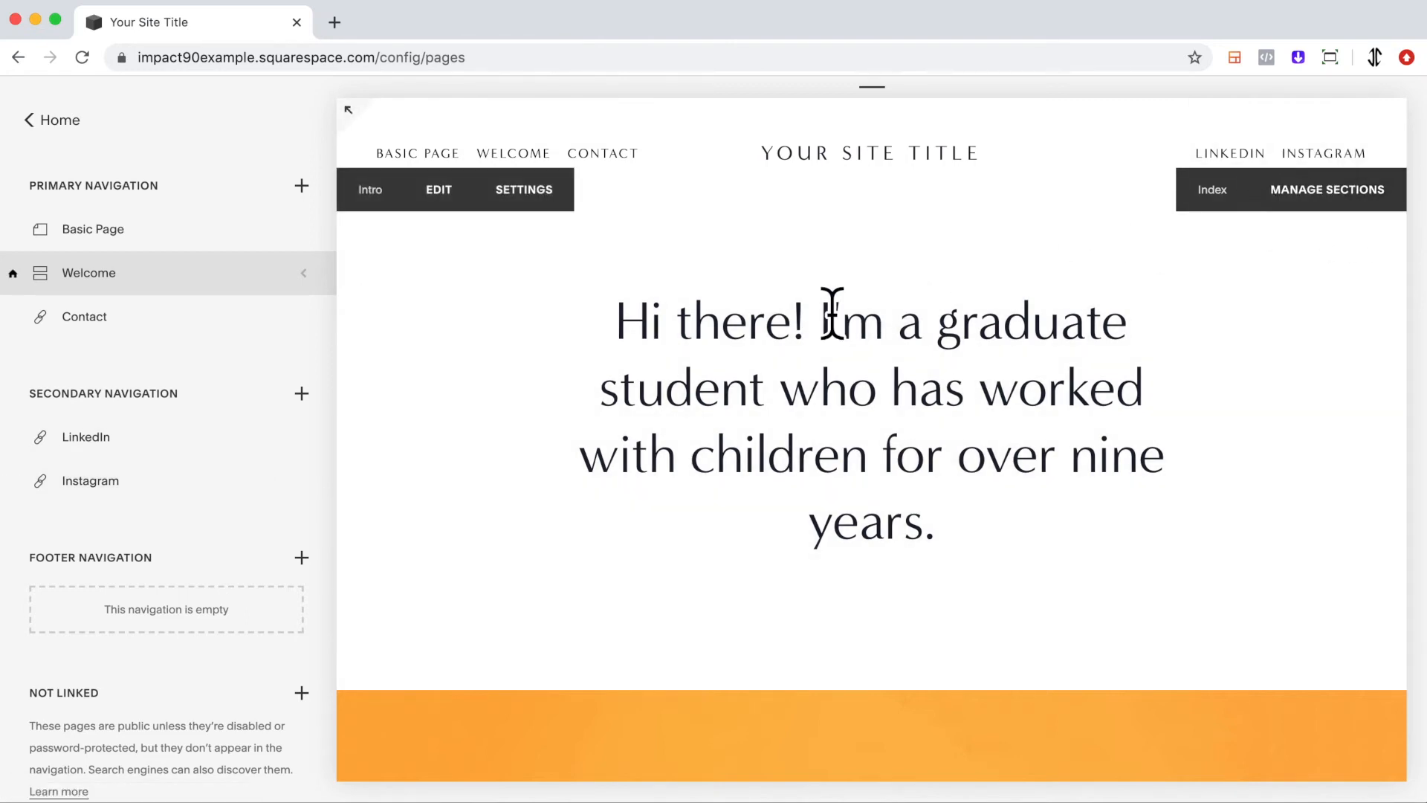
{"action": "left_click", "coordinate": [304, 275]}
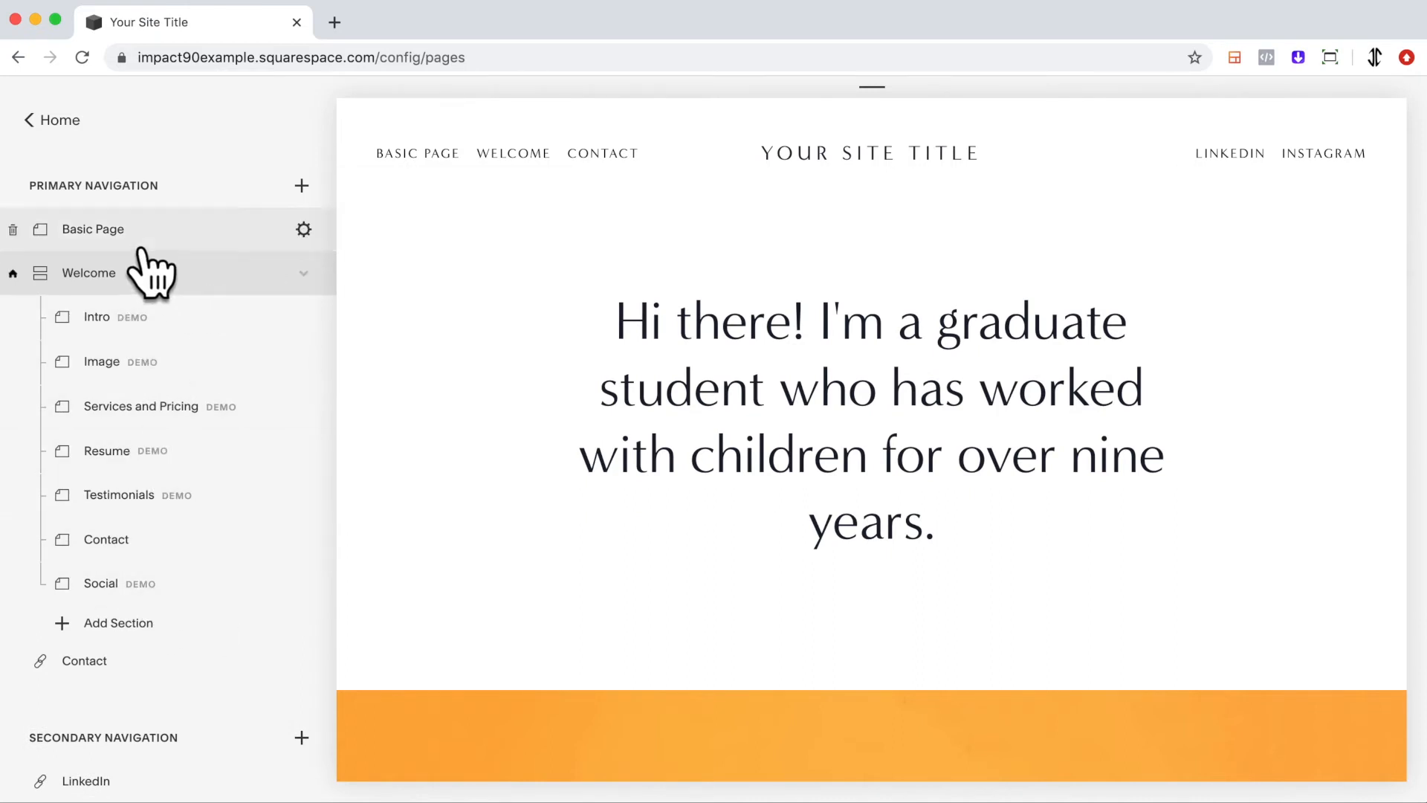
{"action": "left_click", "coordinate": [302, 187]}
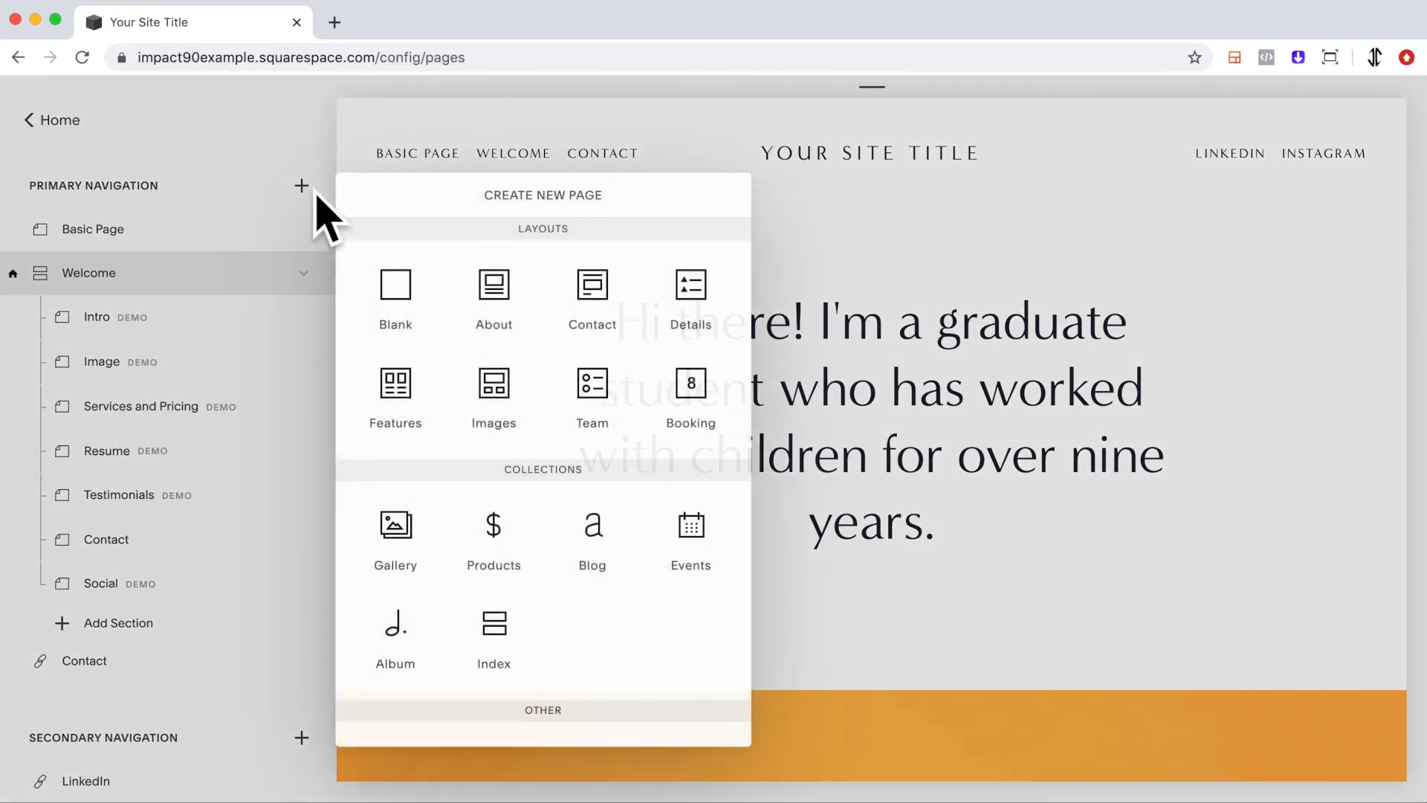
{"action": "left_click", "coordinate": [301, 183]}
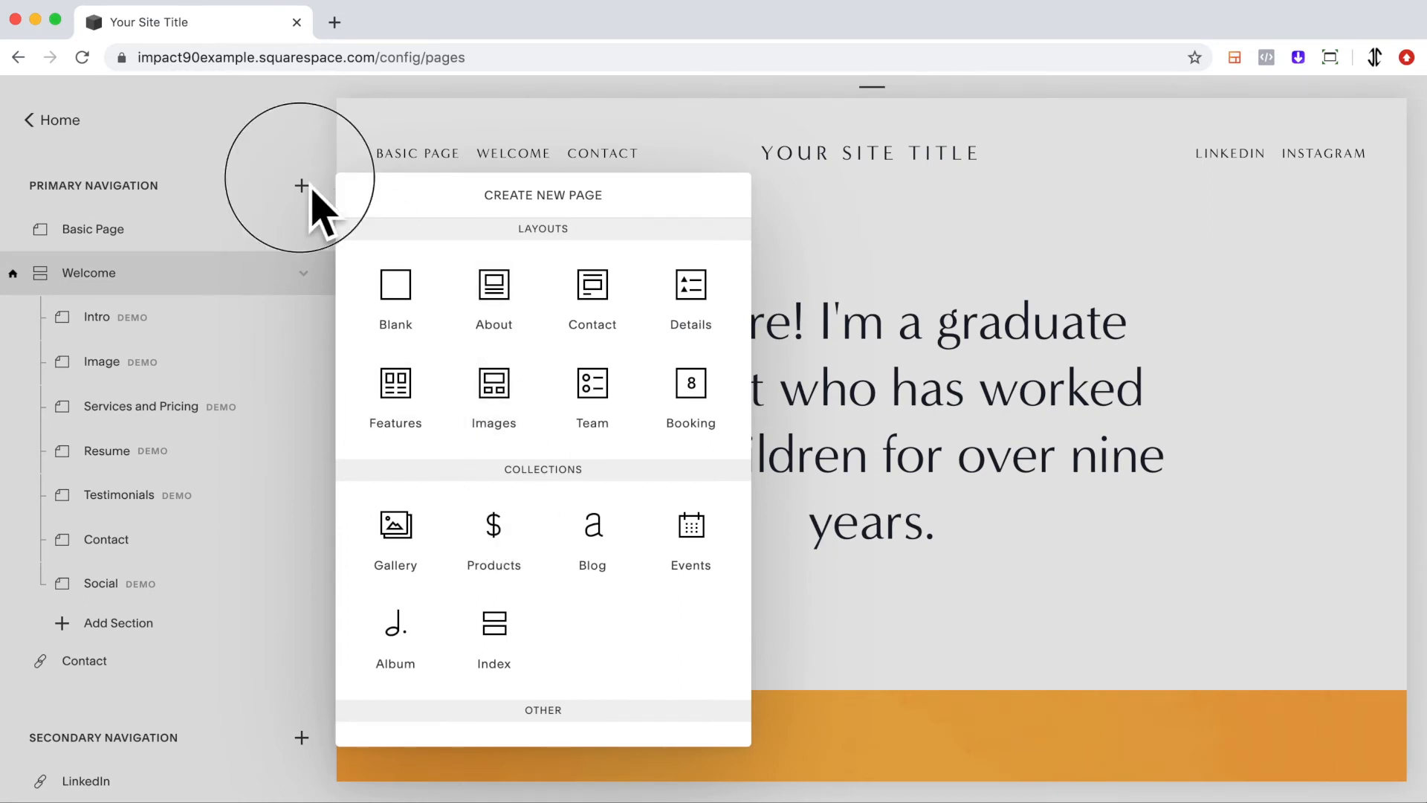
{"action": "left_click", "coordinate": [304, 273]}
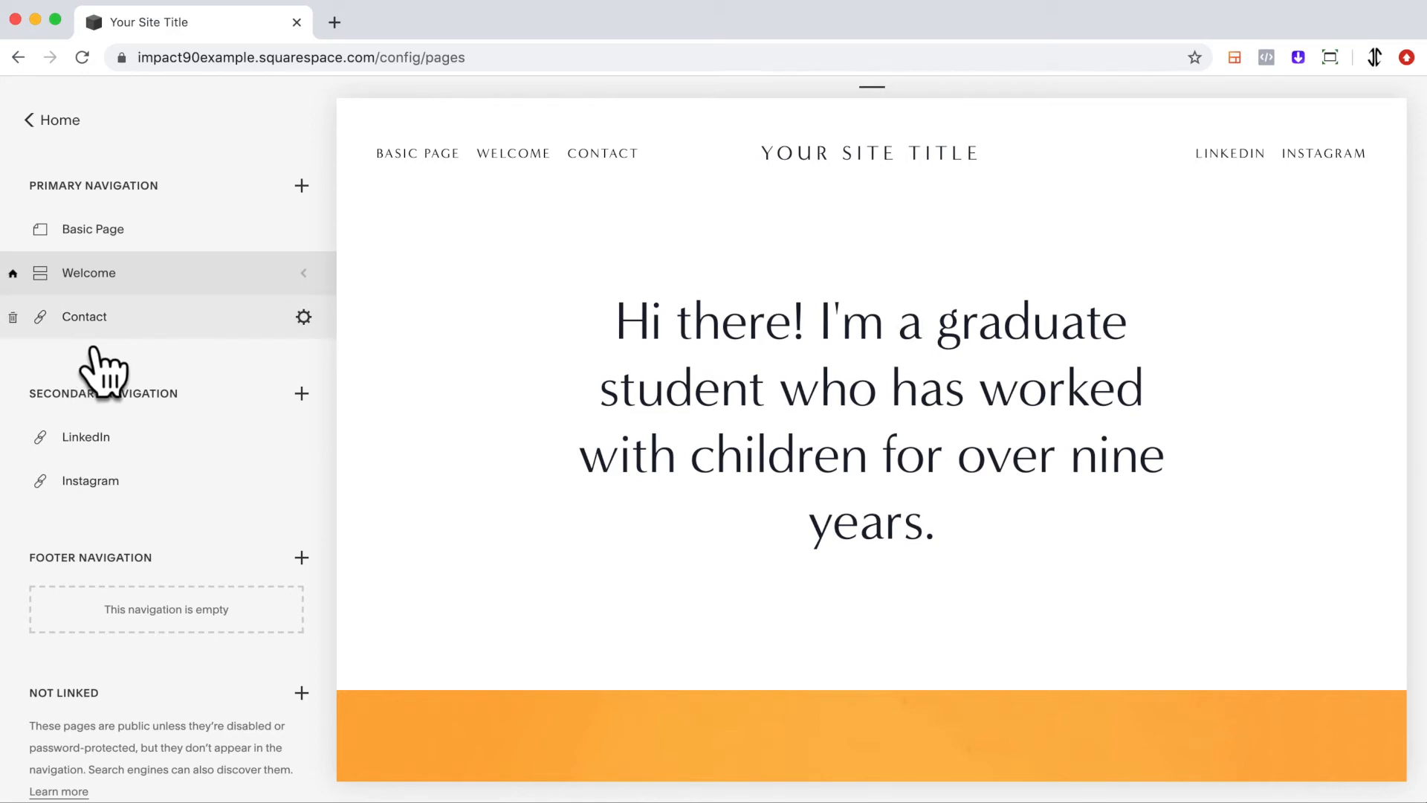
Add a new folder named Sample Folder to the primary navigation.
{"action": "left_click", "coordinate": [303, 184]}
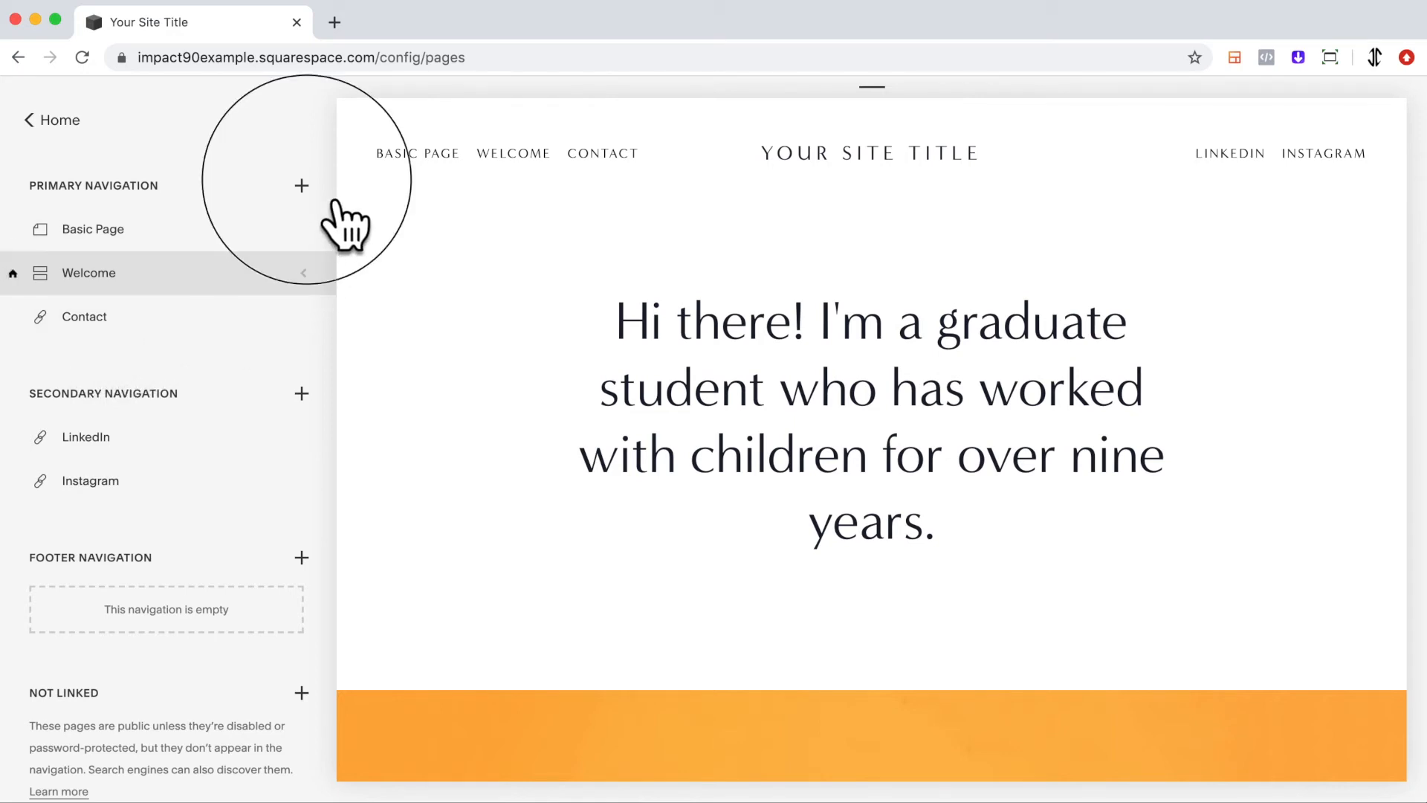
{"action": "scroll", "coordinate": [725, 539], "scroll_direction": "down", "scroll_amount": 2}
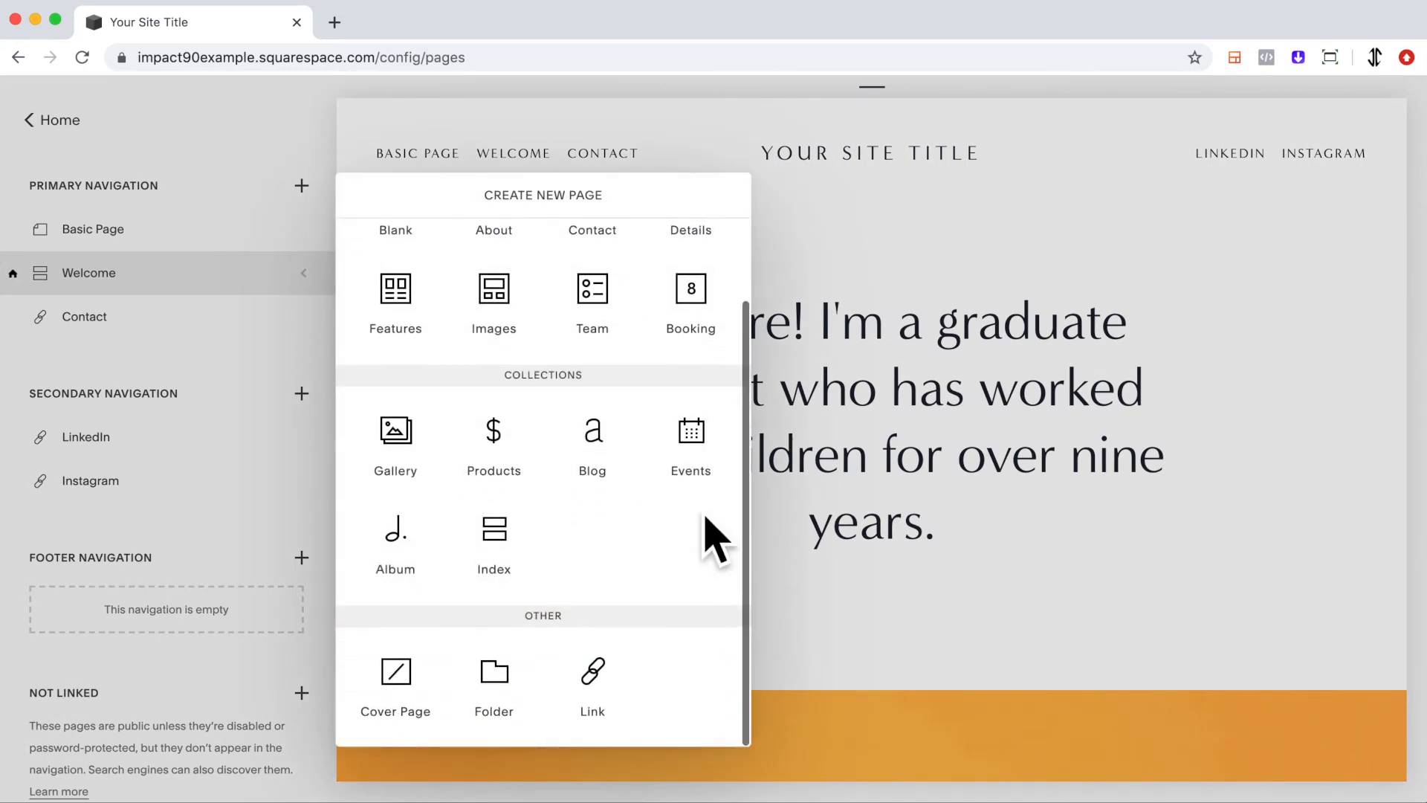
{"action": "left_click", "coordinate": [498, 699]}
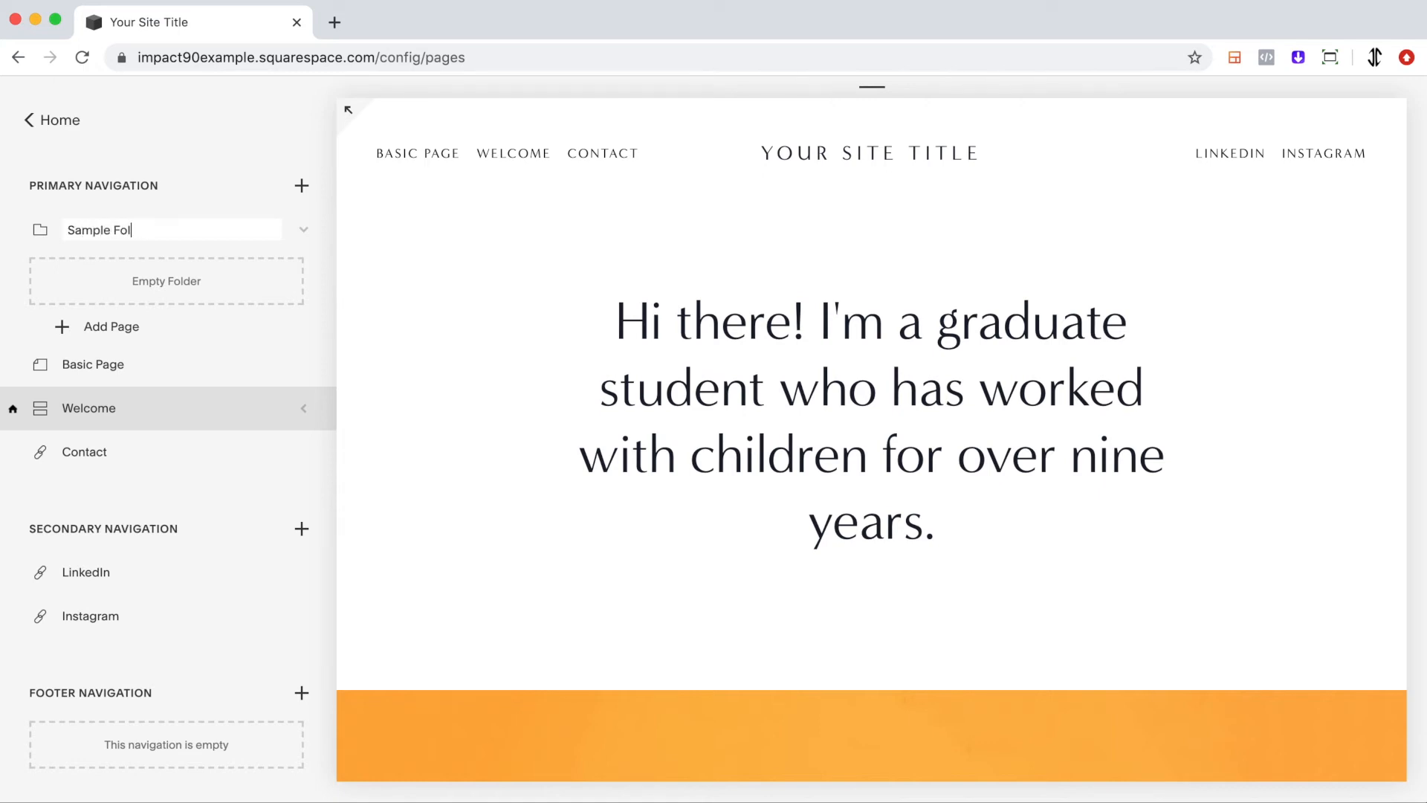
Move Basic Page into Sample Folder and check the folder's dropdown in the full-screen site preview.
{"action": "left_click", "coordinate": [157, 384]}
{"action": "left_click_drag", "start_coordinate": [156, 383], "coordinate": [155, 295]}
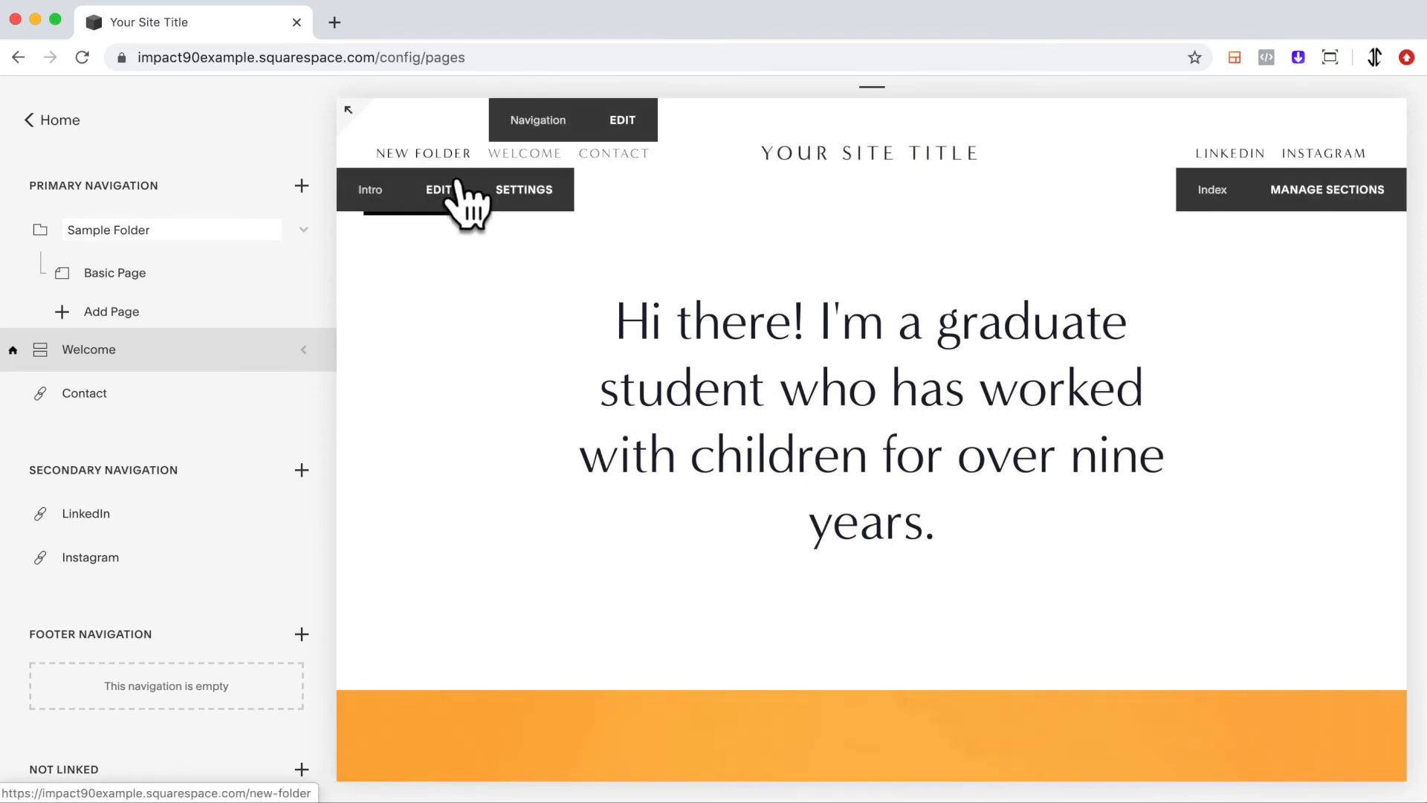
{"action": "left_click", "coordinate": [368, 133]}
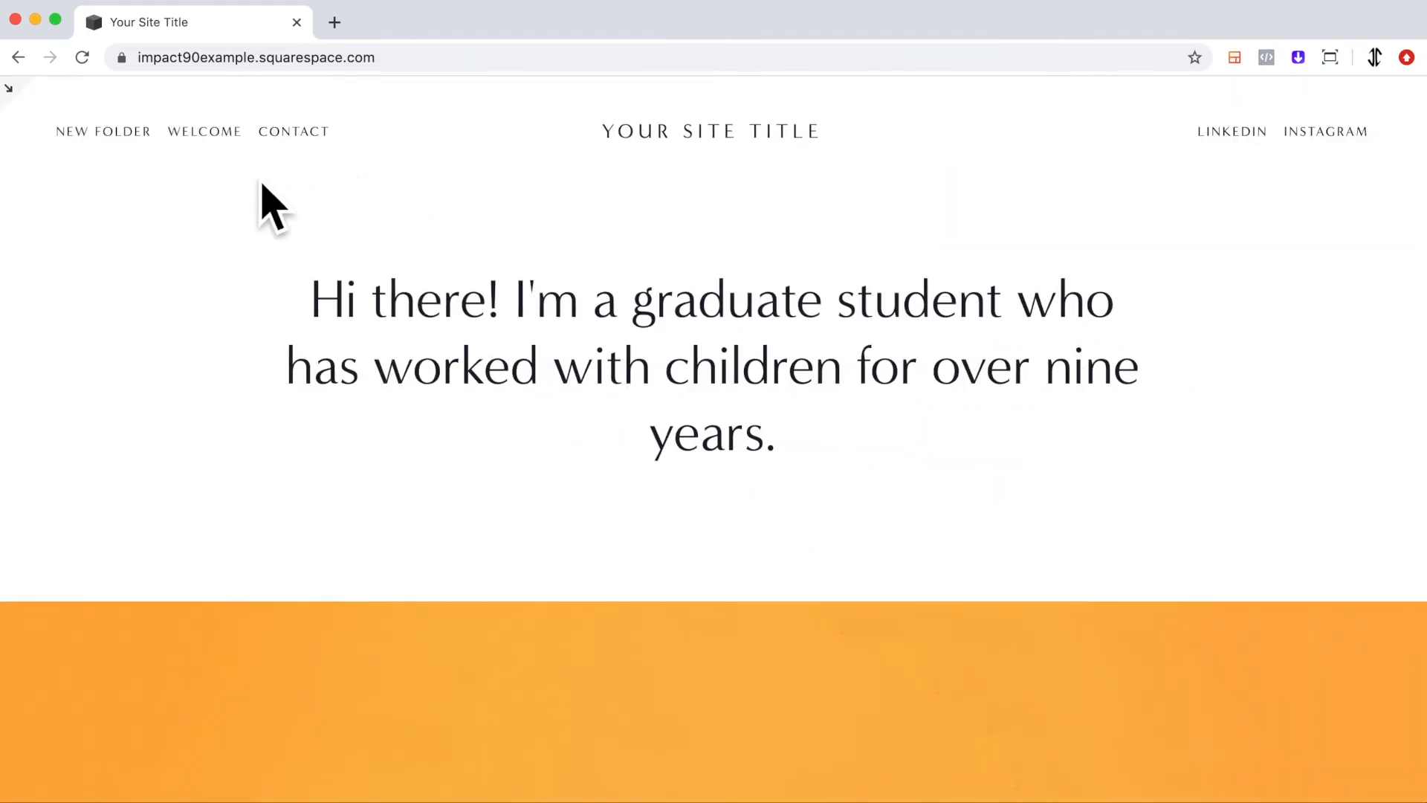
{"action": "mouse_move", "coordinate": [159, 178]}
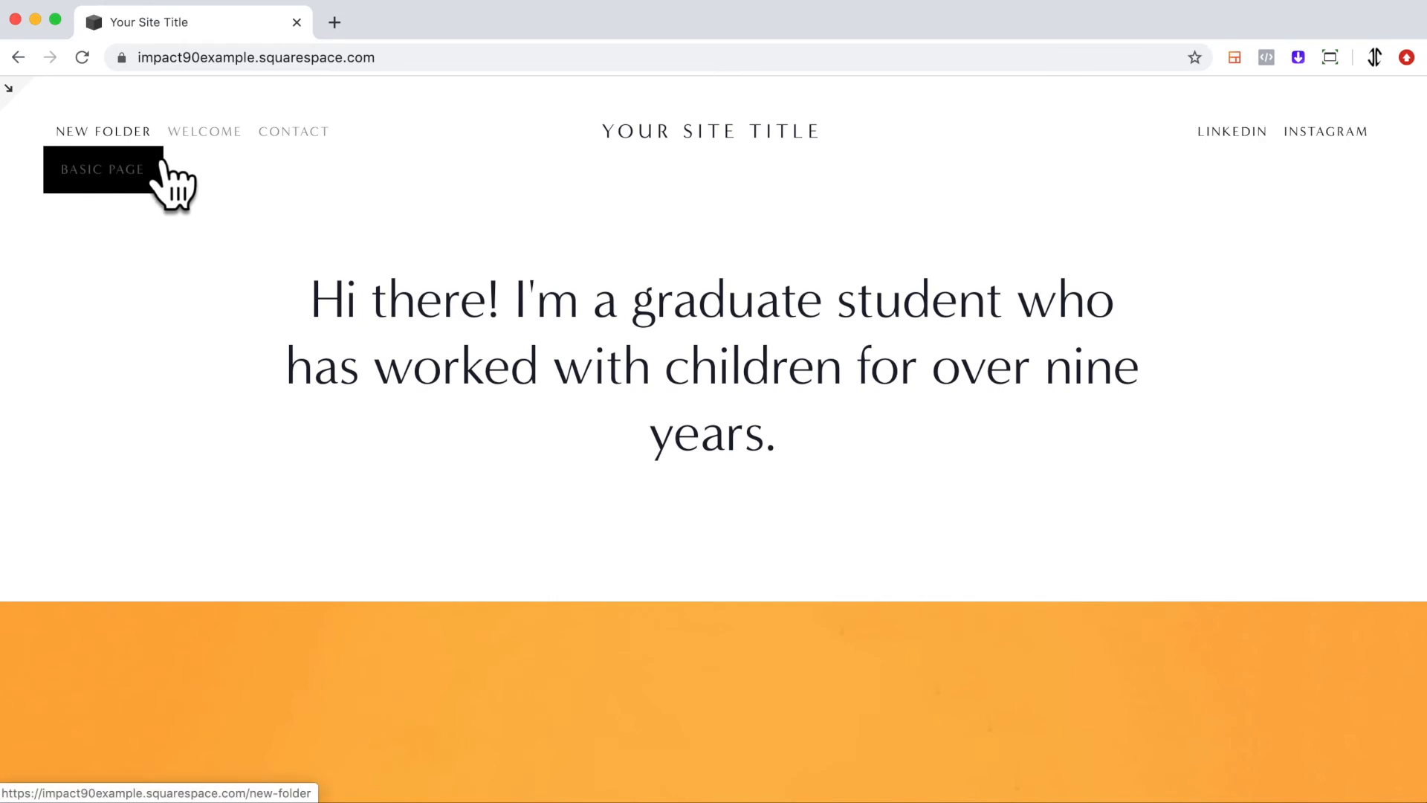
{"action": "left_click", "coordinate": [33, 108]}
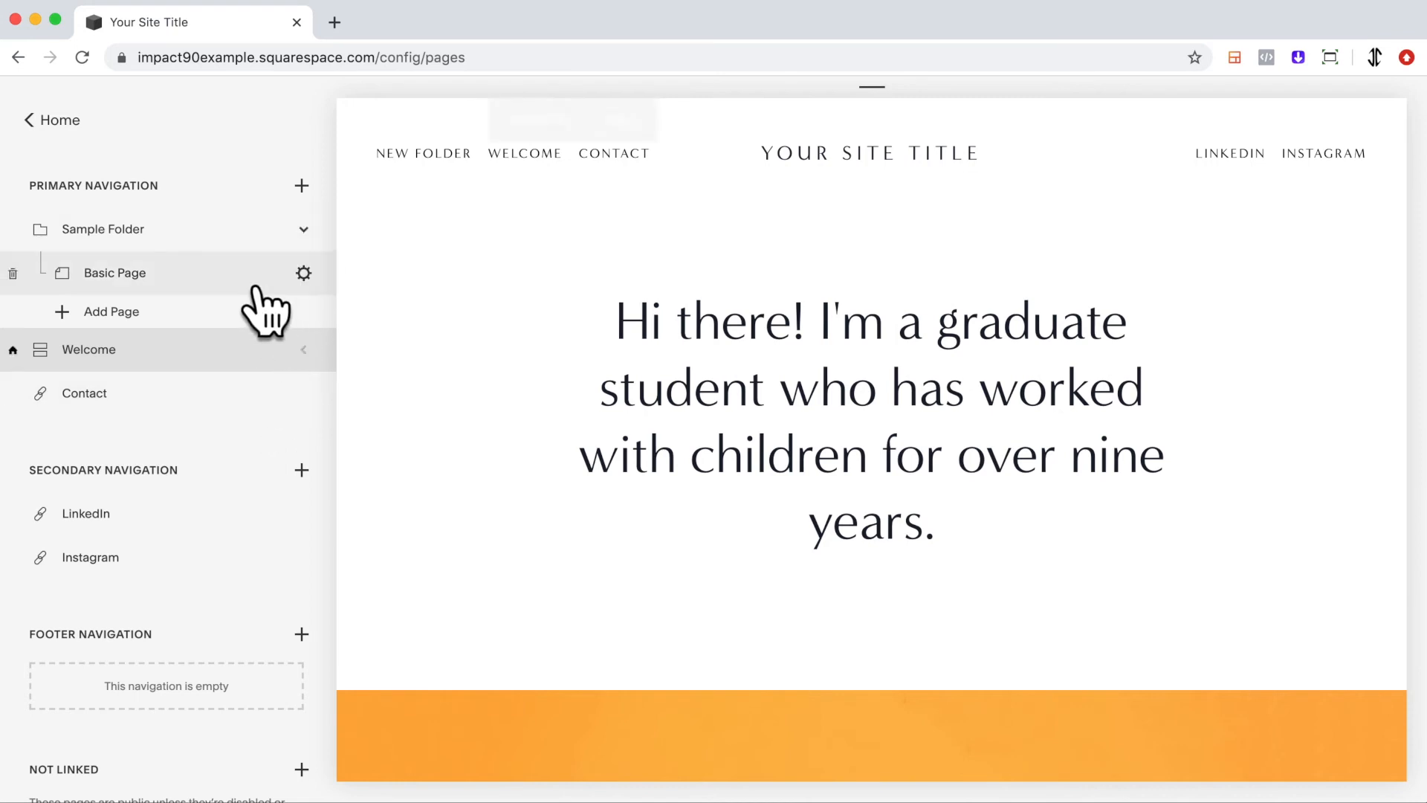
Add a blank page named basic page 2 inside Sample Folder.
{"action": "left_click", "coordinate": [88, 318]}
{"action": "left_click", "coordinate": [433, 325]}
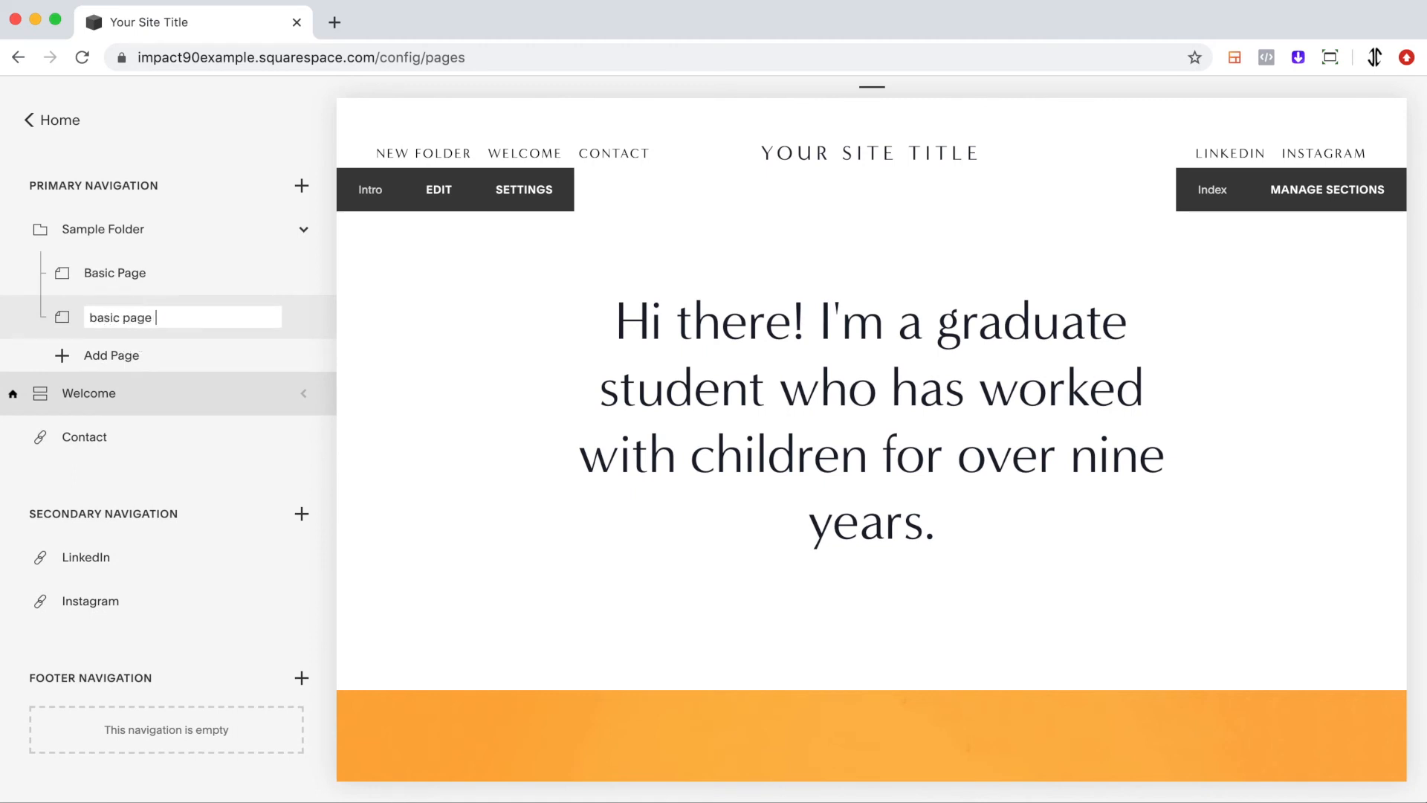
{"action": "key", "text": "Return"}
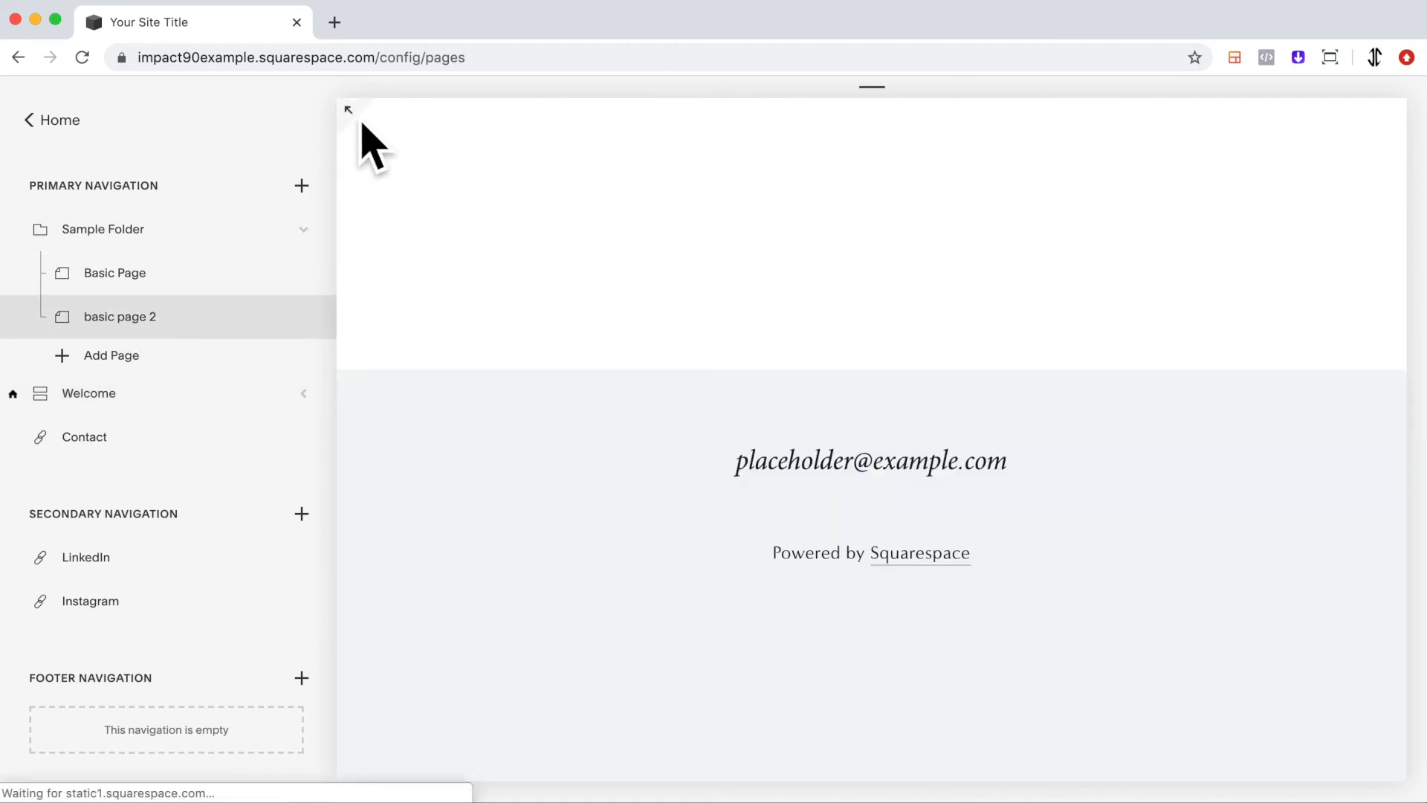
Preview the site full-screen and inspect the Sample Folder dropdown in the header navigation.
{"action": "left_click", "coordinate": [350, 111]}
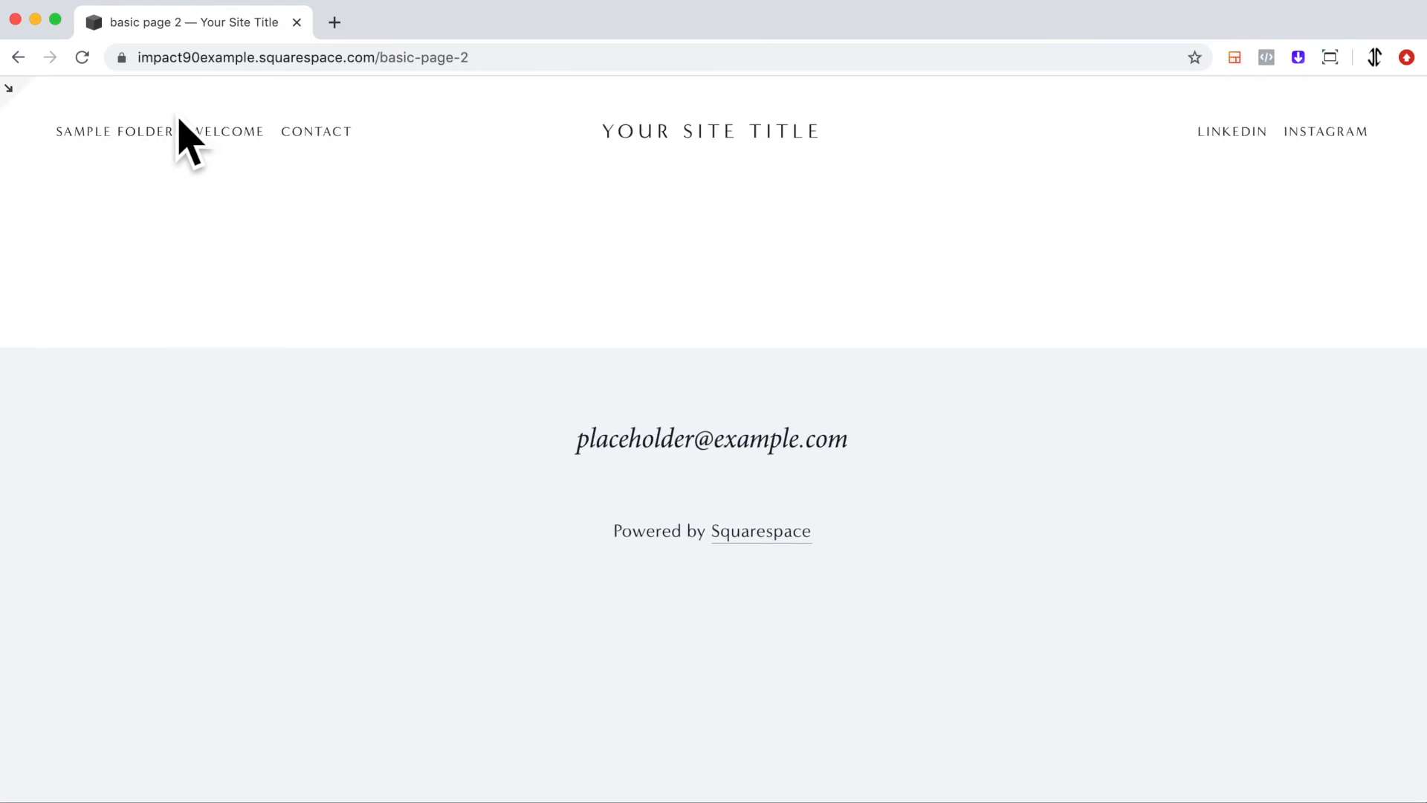
{"action": "left_click", "coordinate": [33, 113]}
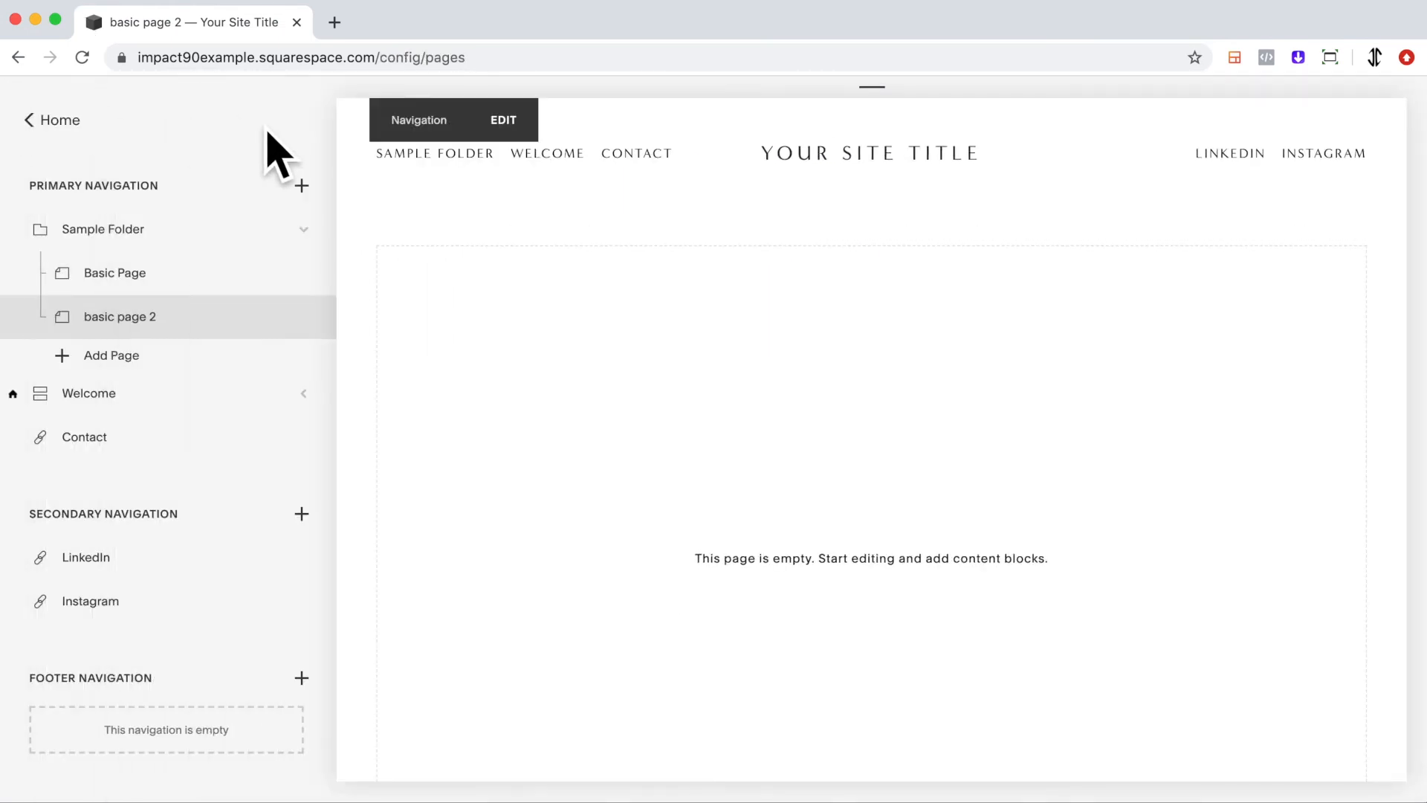
{"action": "left_click", "coordinate": [348, 110]}
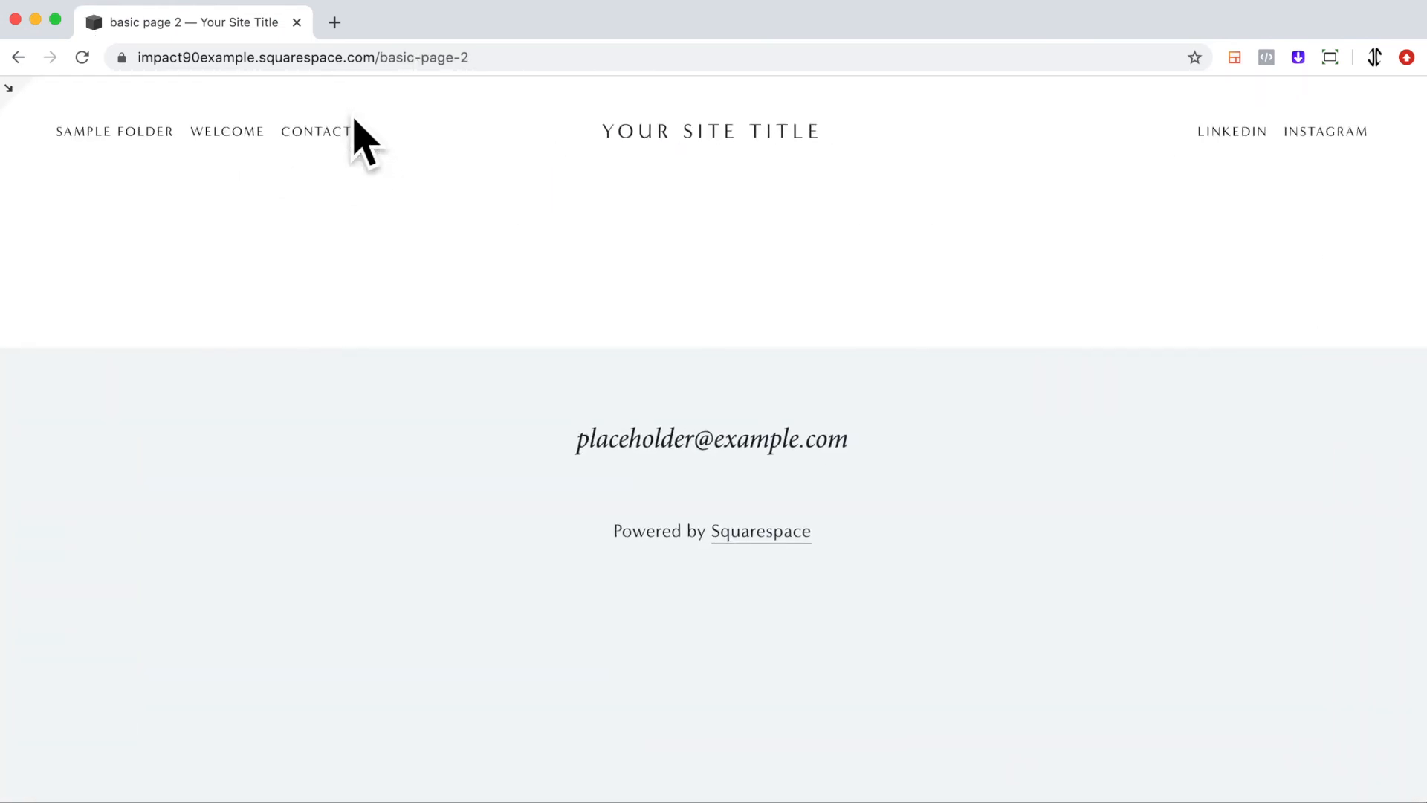
{"action": "left_click", "coordinate": [33, 113]}
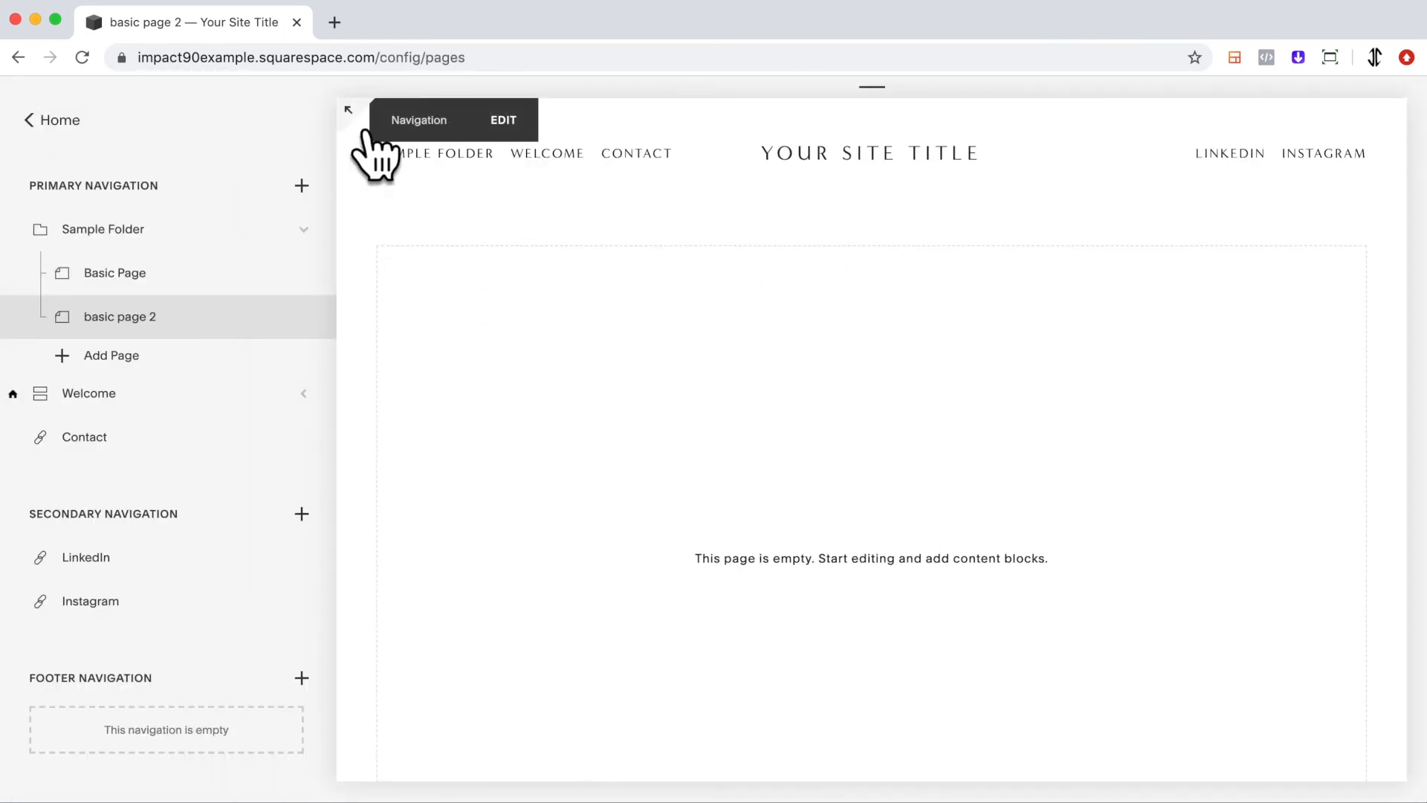
{"action": "left_click", "coordinate": [349, 112]}
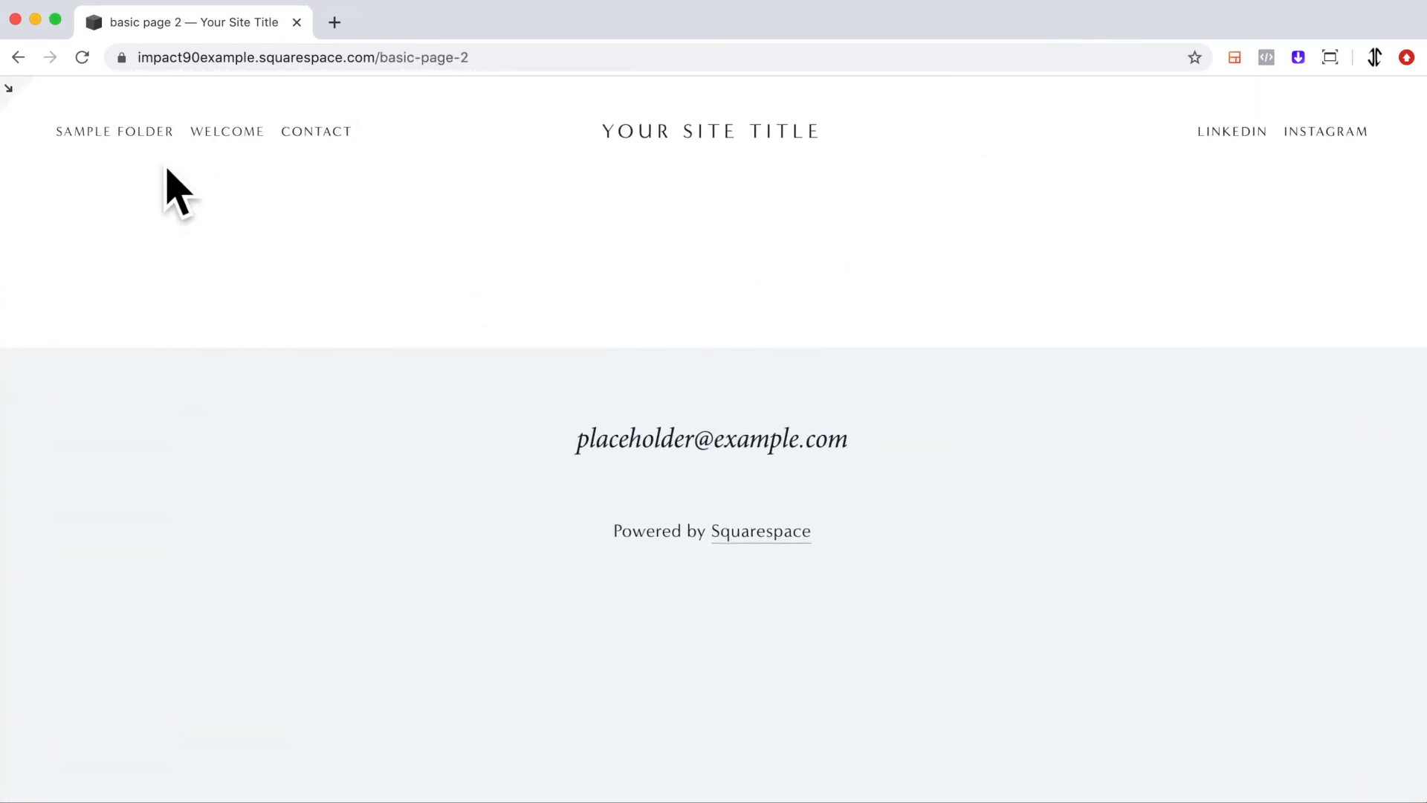
{"action": "mouse_move", "coordinate": [144, 159]}
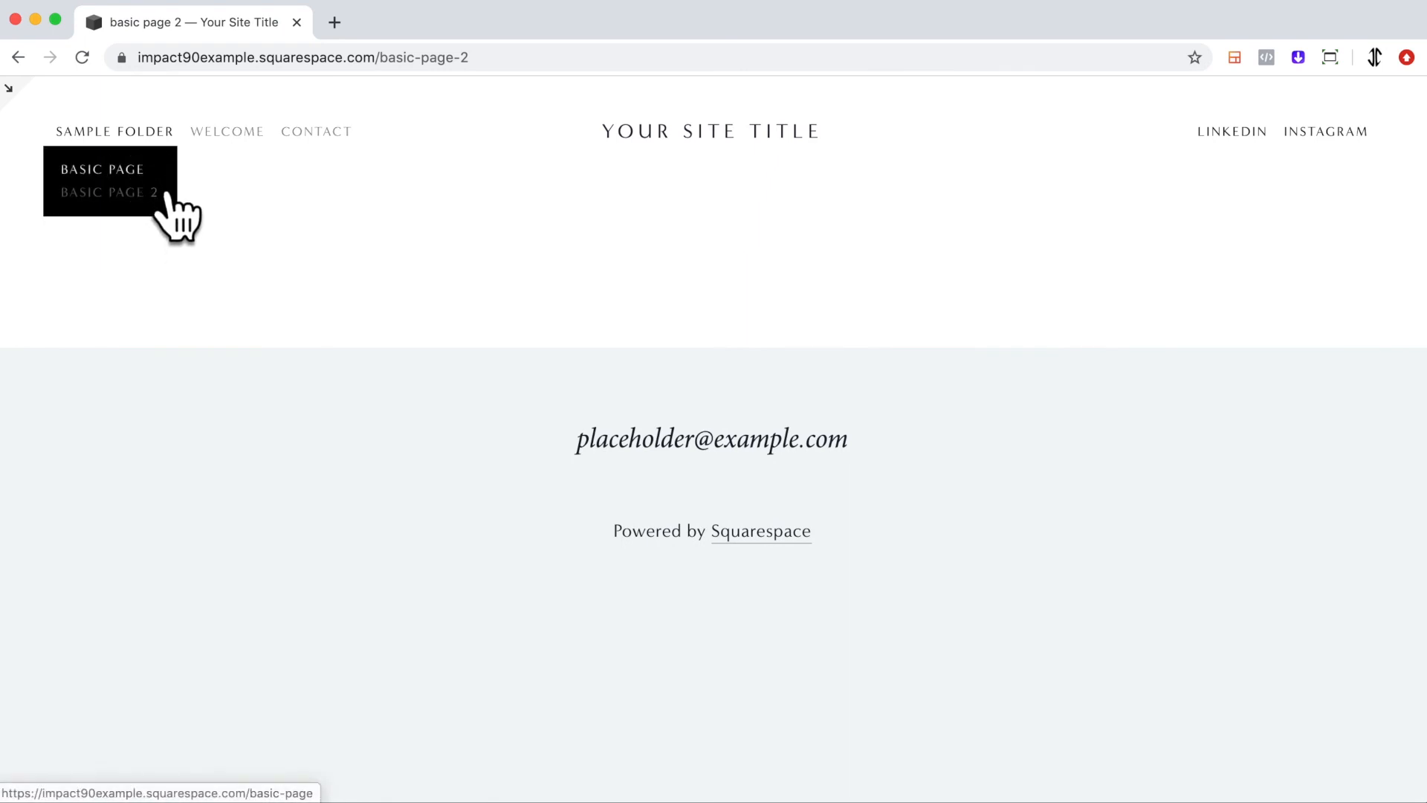
{"action": "left_click", "coordinate": [35, 111]}
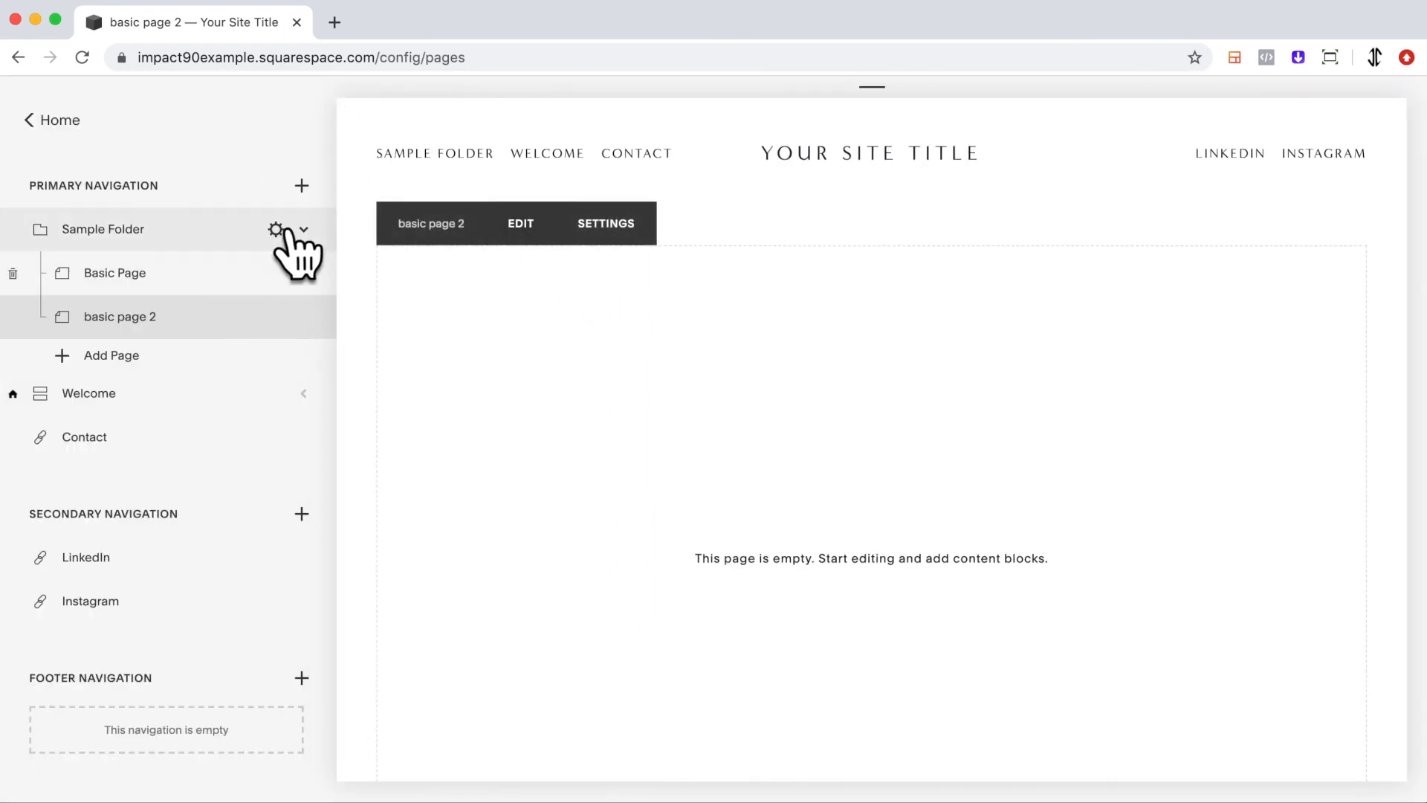
Collapse and expand the Sample Folder and Welcome index entries to review their contents.
{"action": "scroll", "coordinate": [560, 383], "scroll_direction": "down", "scroll_amount": 2}
{"action": "scroll", "coordinate": [560, 382], "scroll_direction": "up", "scroll_amount": 2}
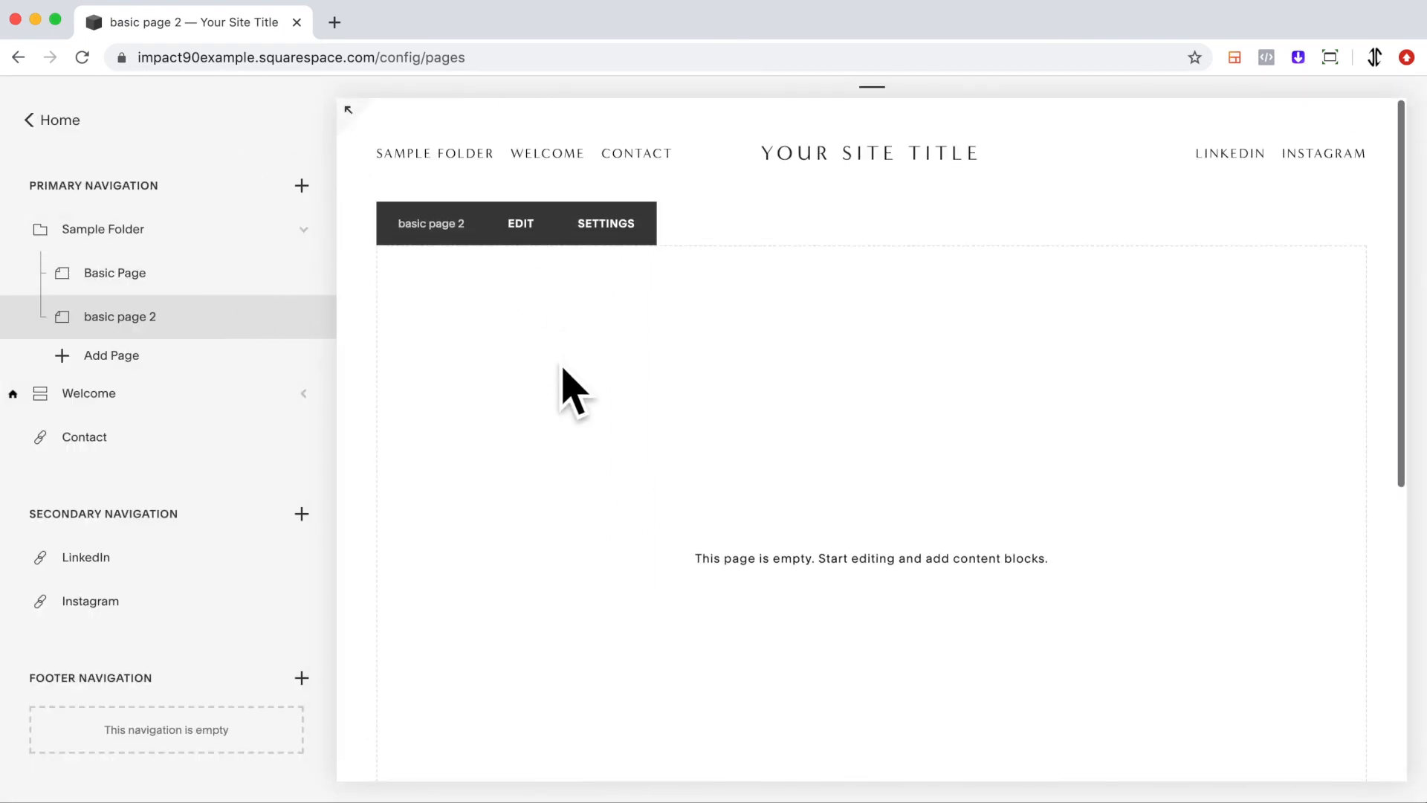
{"action": "left_click", "coordinate": [327, 248]}
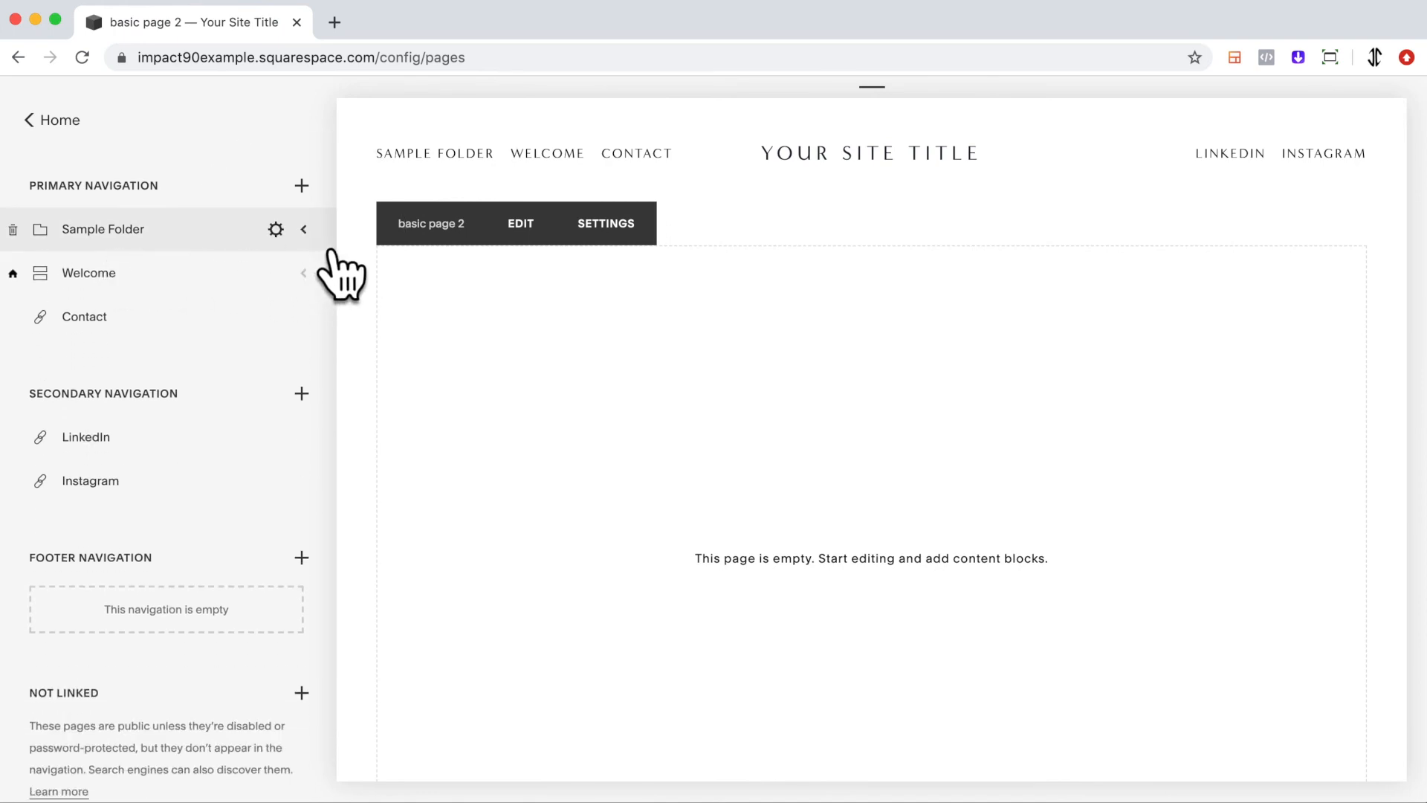
{"action": "left_click", "coordinate": [327, 250]}
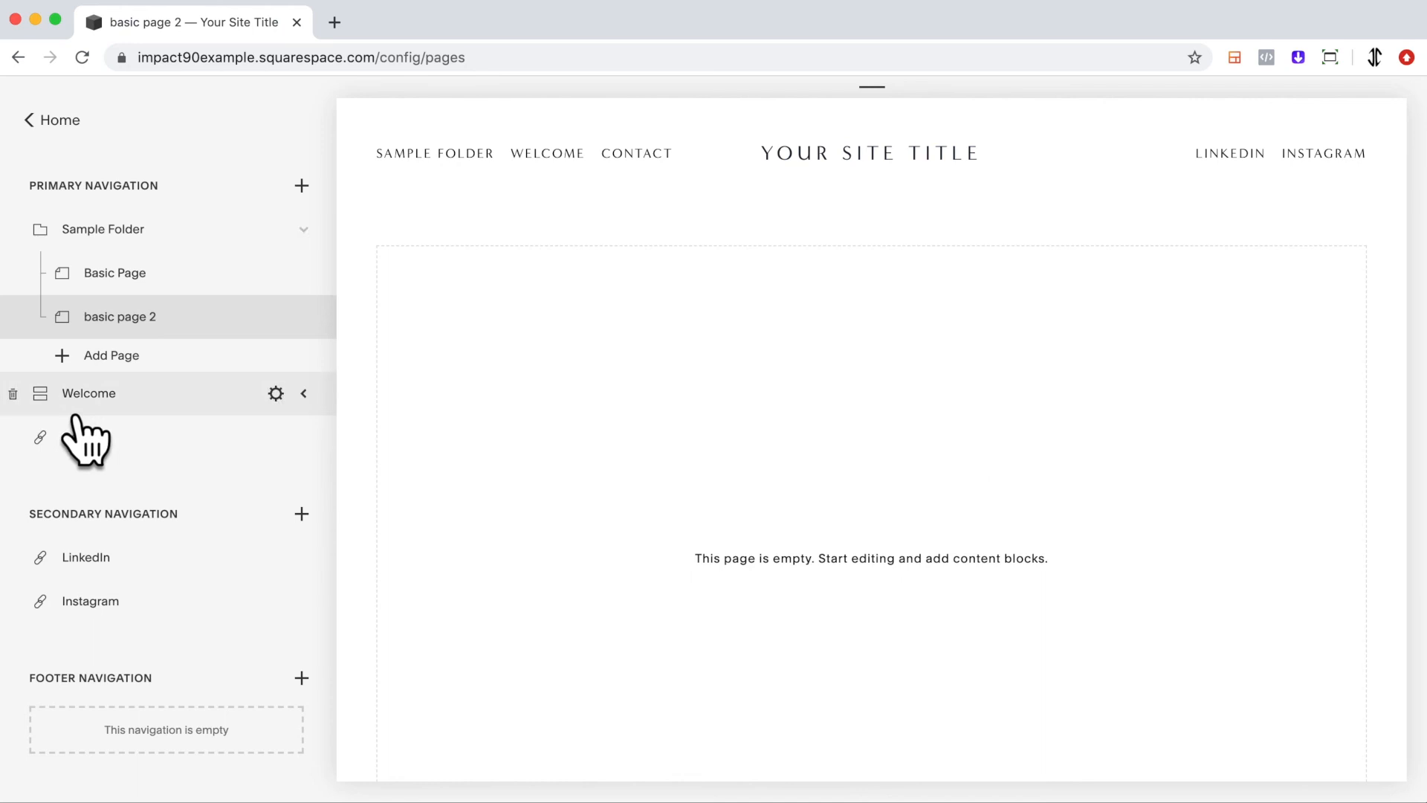
{"action": "left_click", "coordinate": [303, 393]}
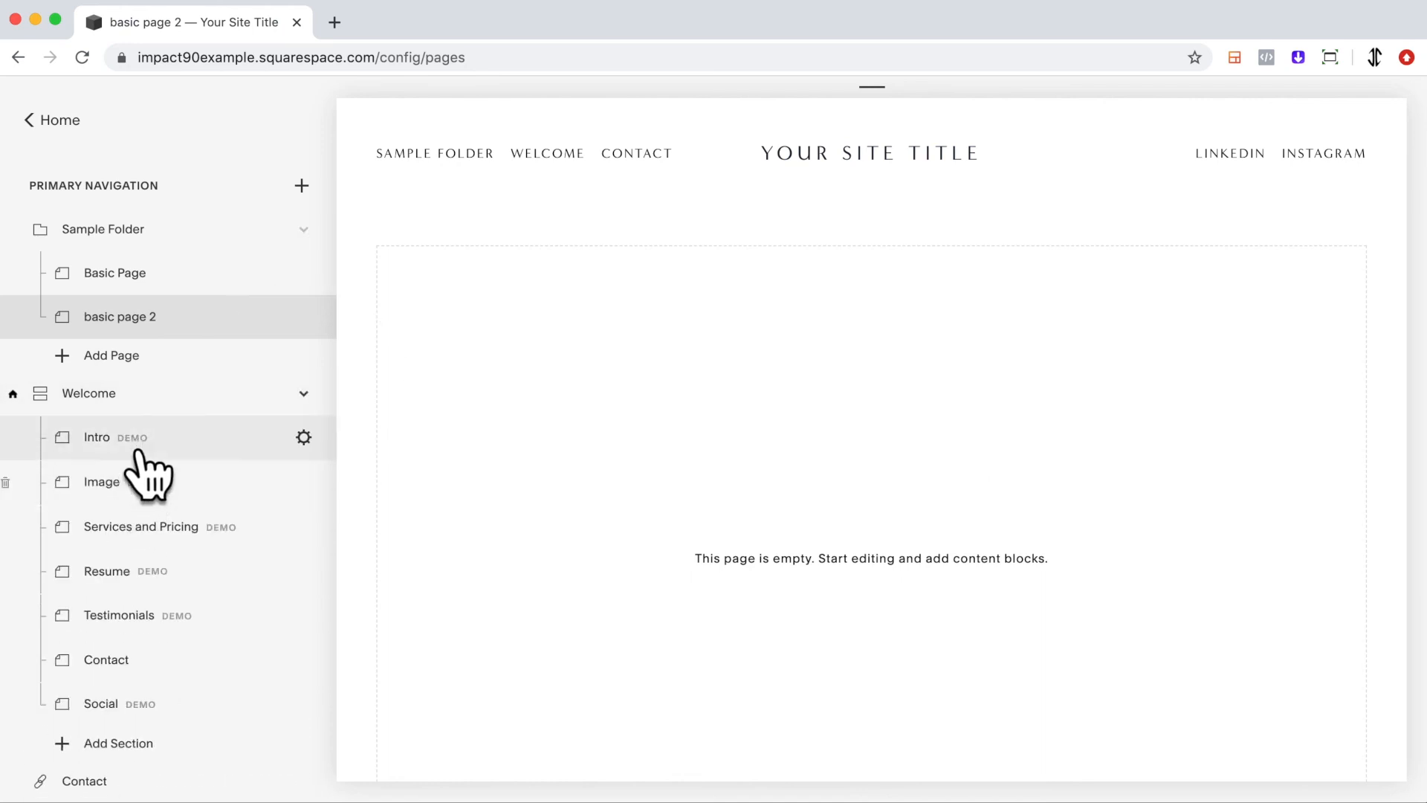
{"action": "left_click", "coordinate": [306, 396]}
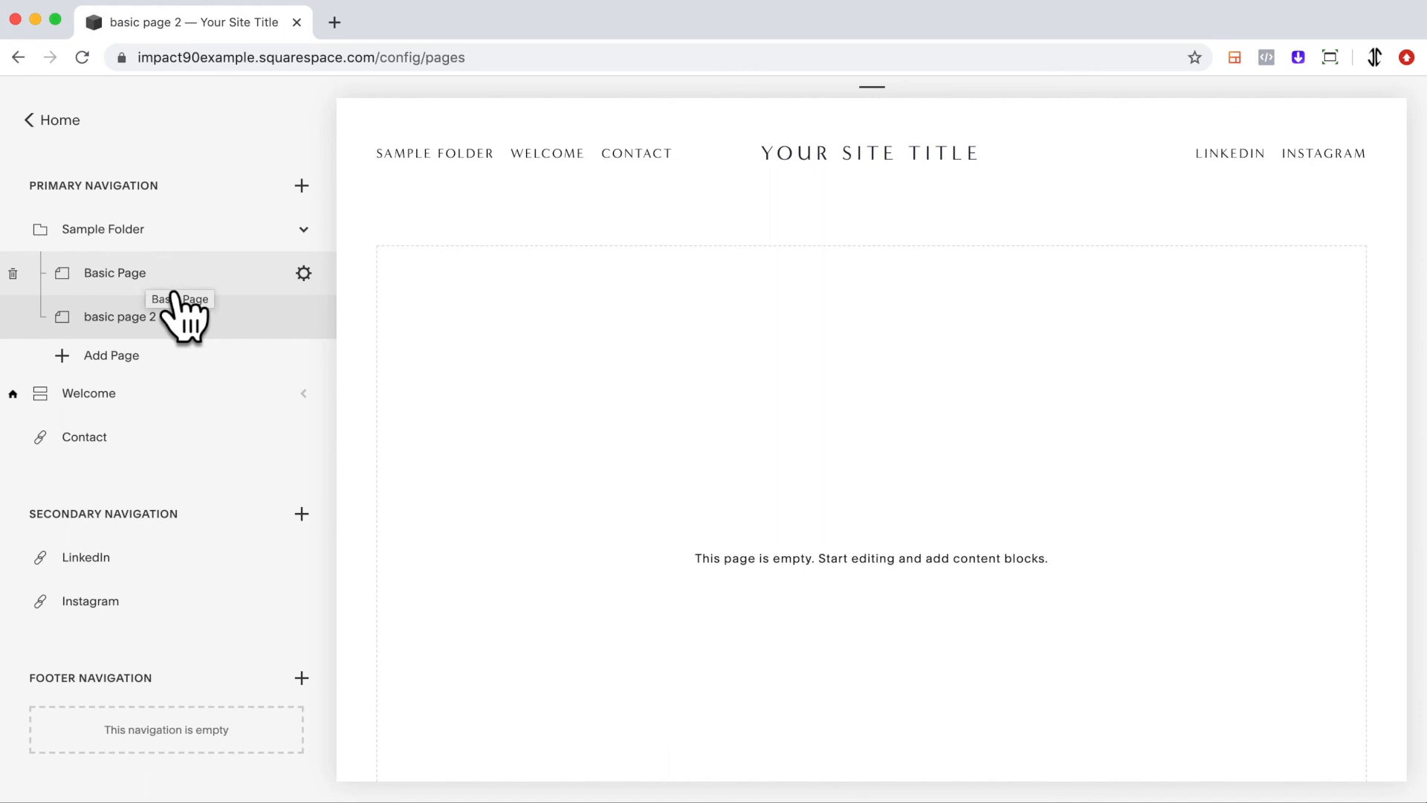
{"action": "left_click", "coordinate": [332, 247]}
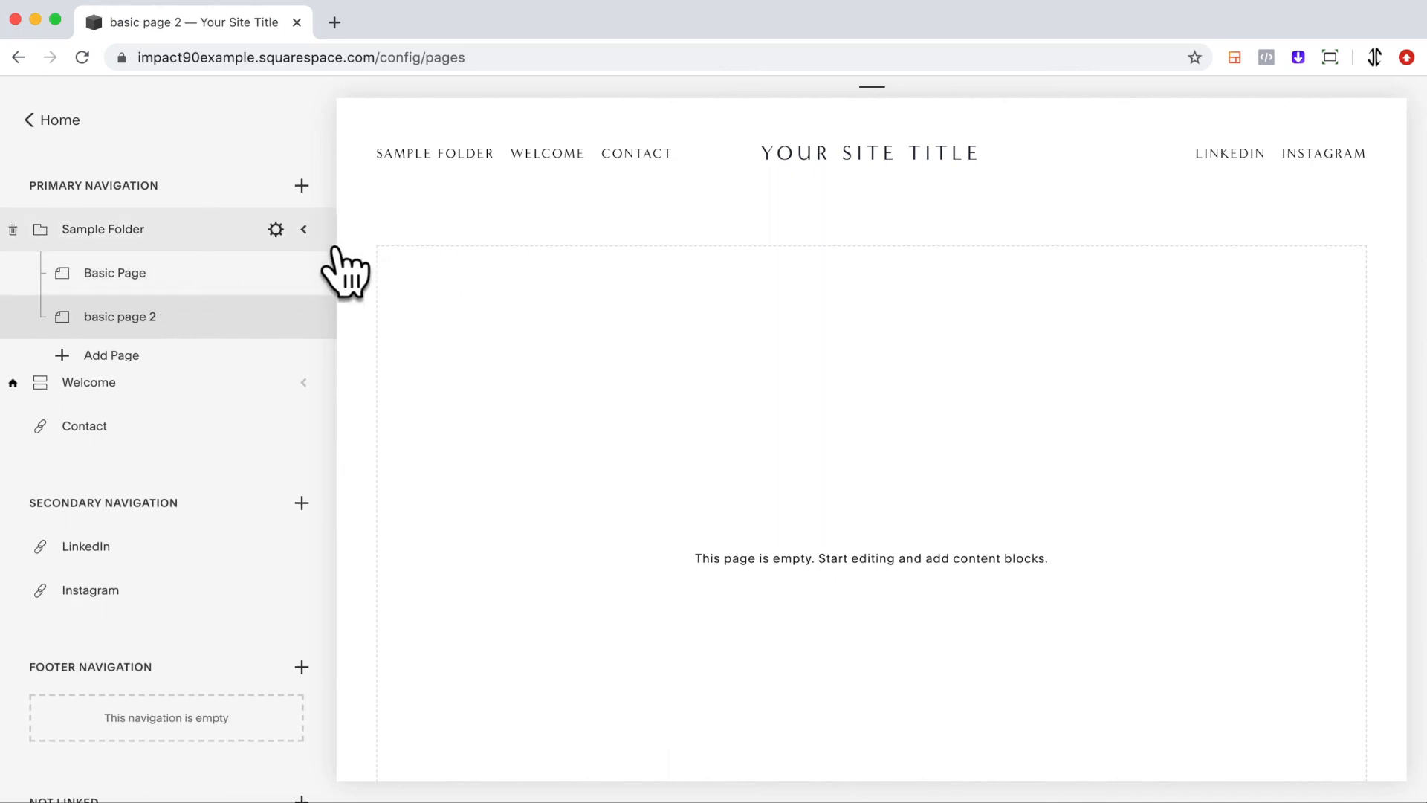